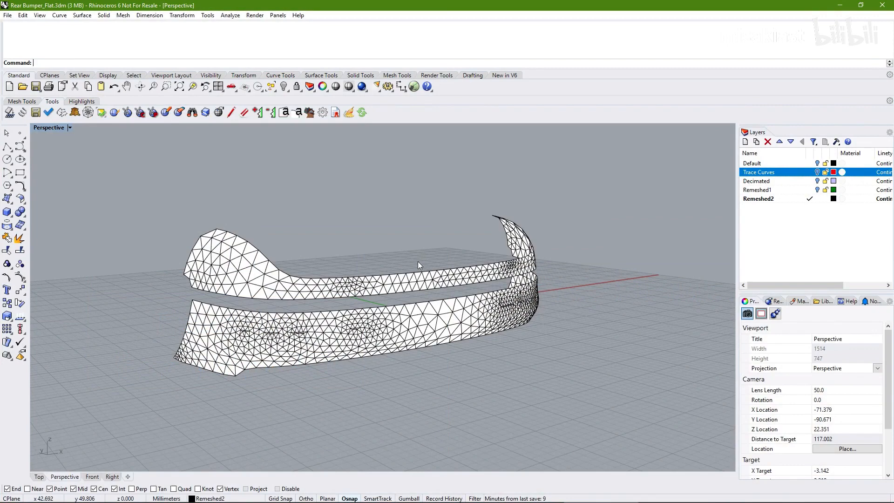
Flatten both the upper and lower bumper meshes with the ExactFlat Flatten command.
right_click_drag(421, 256, 352, 262)
left_click(9, 112)
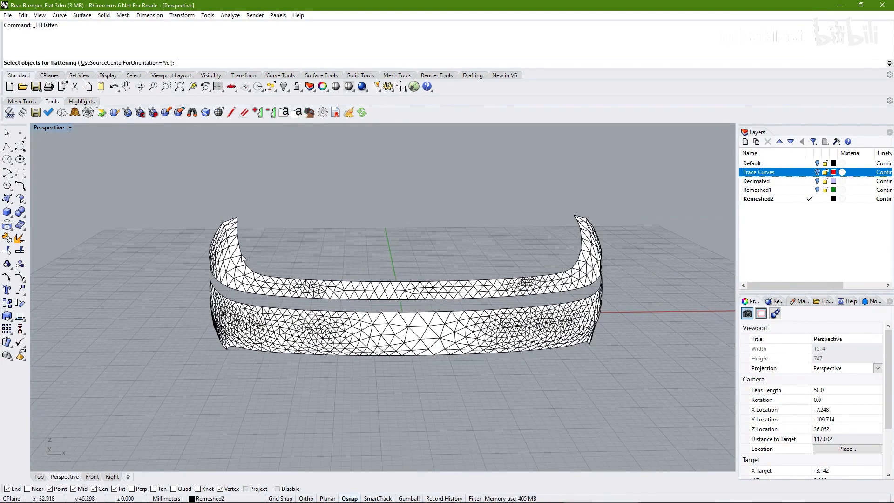
left_click(250, 281)
left_click(251, 317)
key("Return")
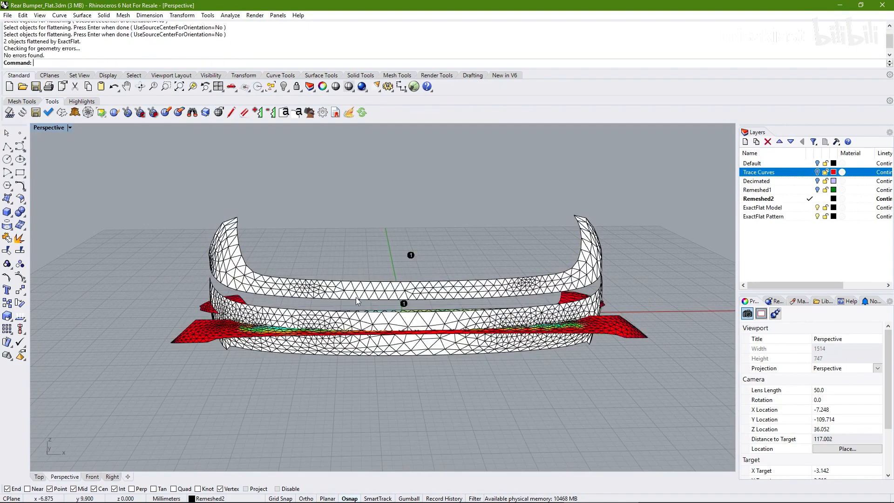
Switch to the Top view, make ExactFlat Pattern the current layer, and hide the Remeshed2 and ExactFlat Model layers.
right_click_drag(319, 199, 312, 258)
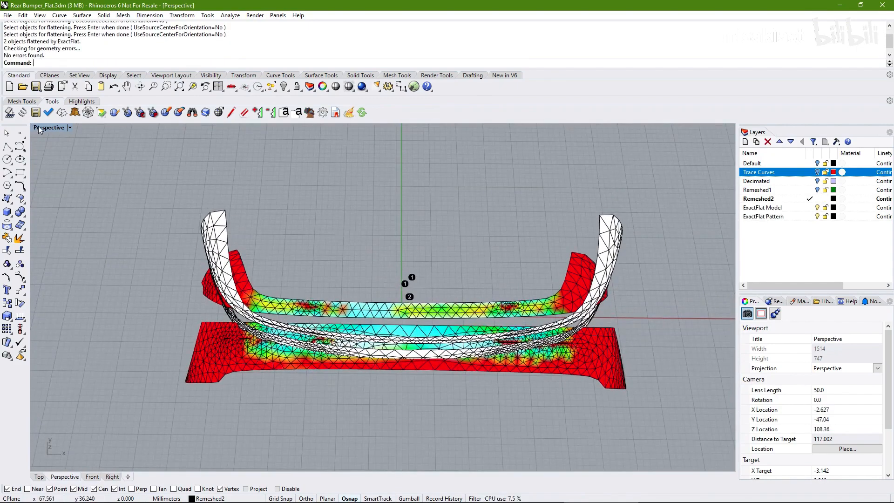
double_click(41, 128)
double_click(38, 127)
left_click(810, 216)
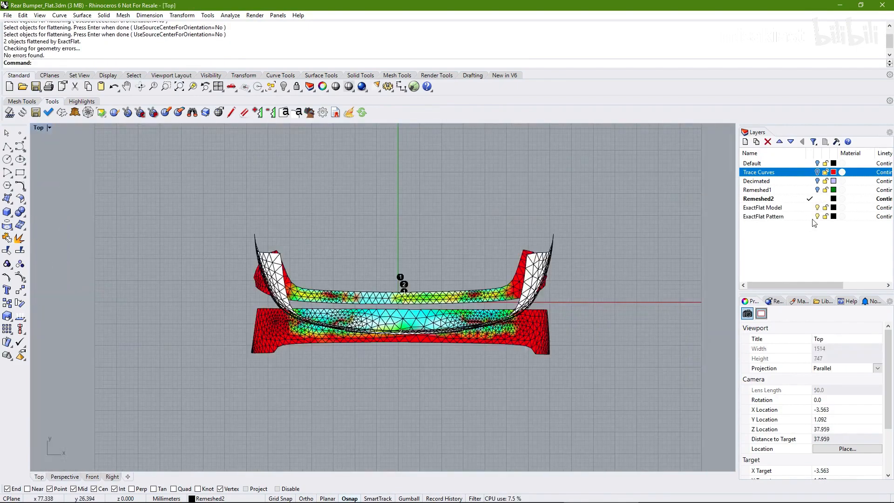
left_click(817, 198)
mouse_move(426, 270)
right_mouse_down()
mouse_move(409, 266)
mouse_move(431, 275)
right_mouse_up()
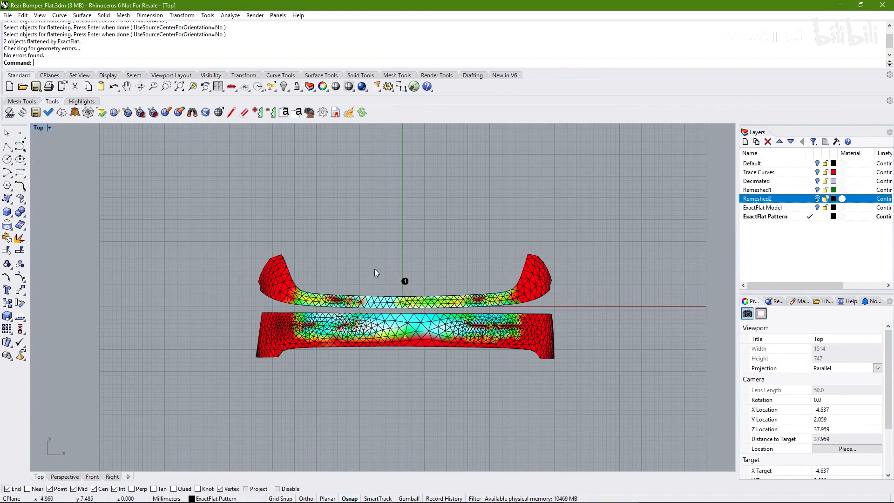
Re-flatten both pattern pieces with the Fracture method, starting from the middle of each piece.
left_click(346, 289)
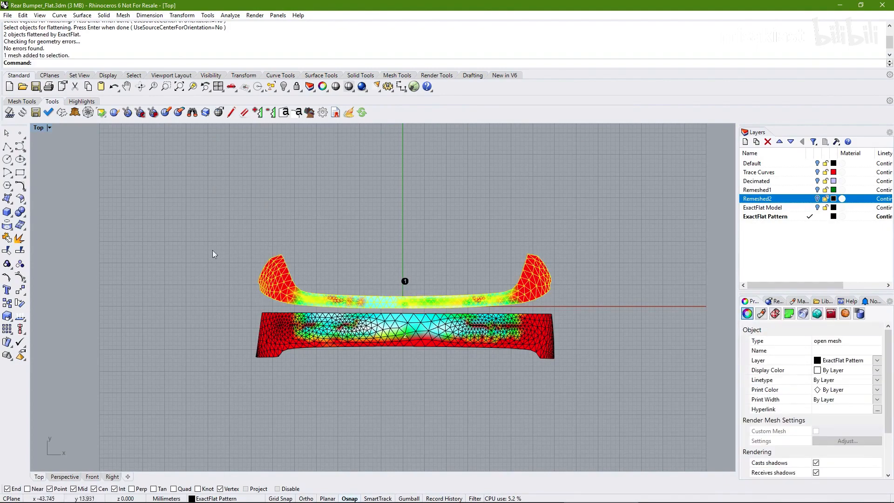
left_click(608, 299)
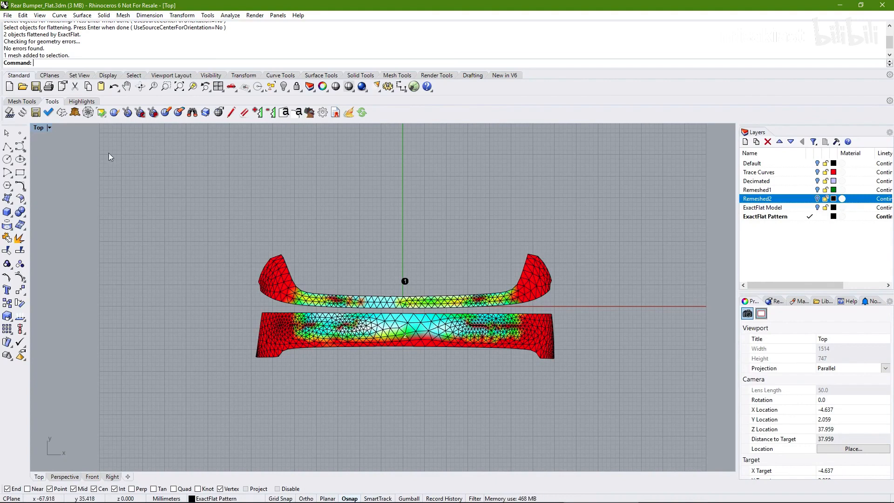
left_click(61, 113)
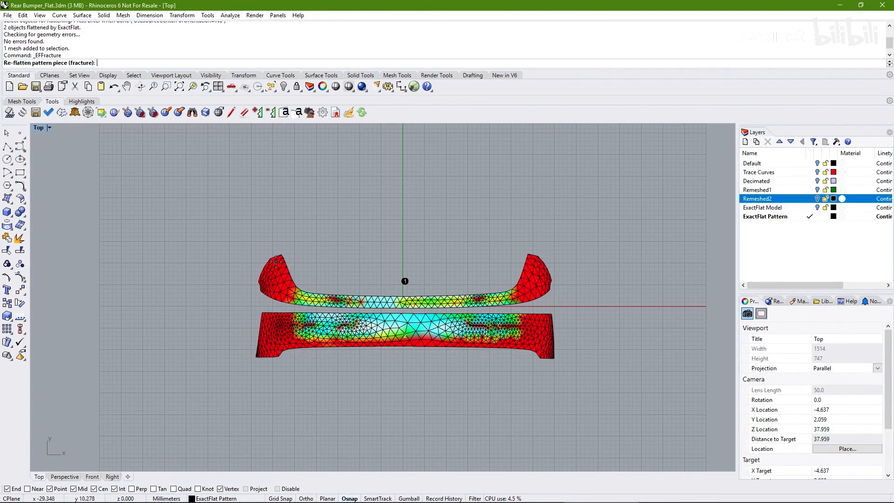
left_click(396, 302)
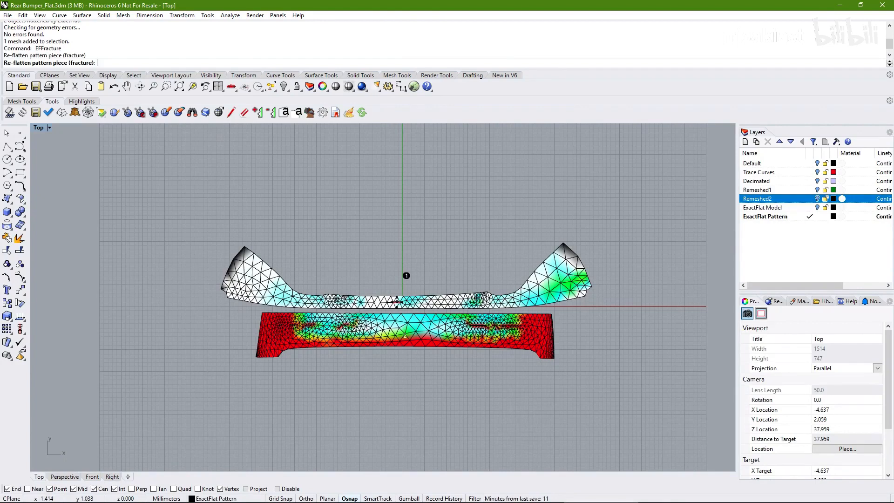
left_click(406, 330)
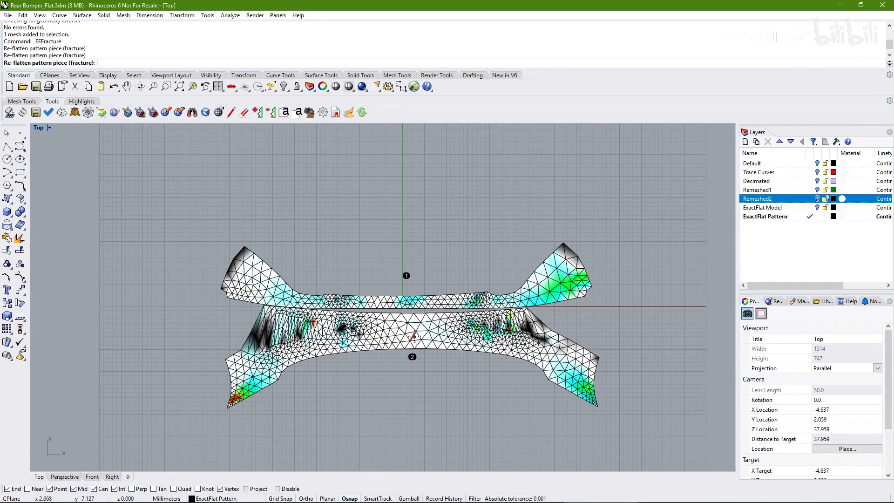
Re-flatten the upper pattern piece by Fracture from points on its left end and move it up clear of the lower piece.
left_click(246, 251)
left_click(242, 276)
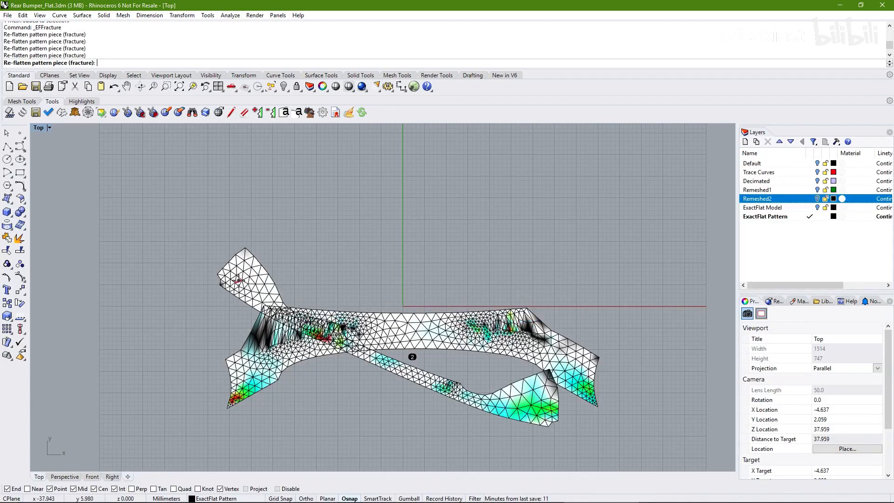
left_click(241, 250)
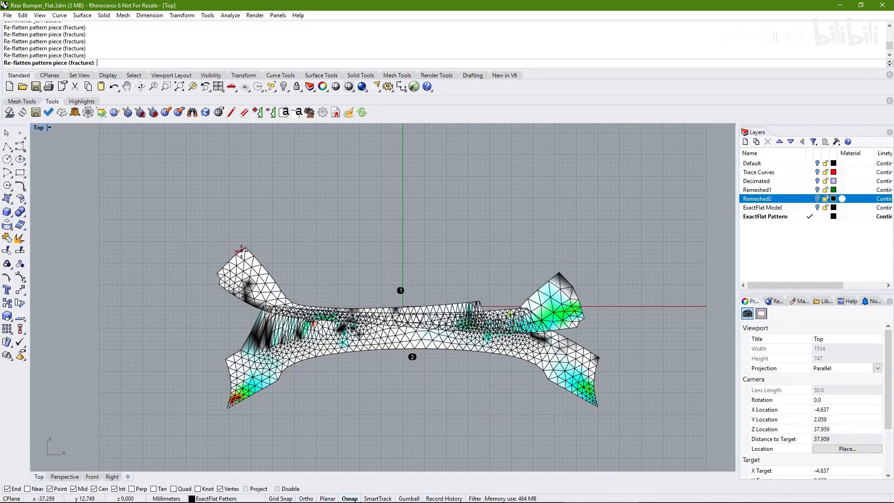
key("Return")
left_click_drag(326, 294, 296, 236)
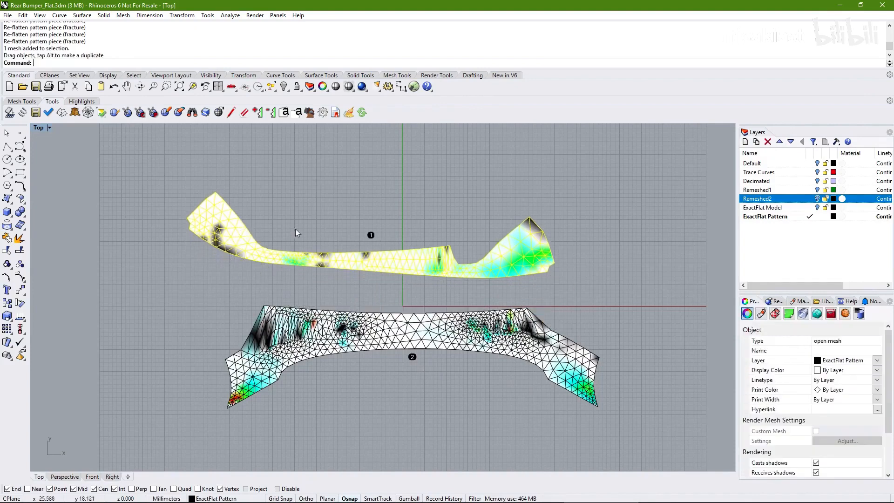
left_click(434, 206)
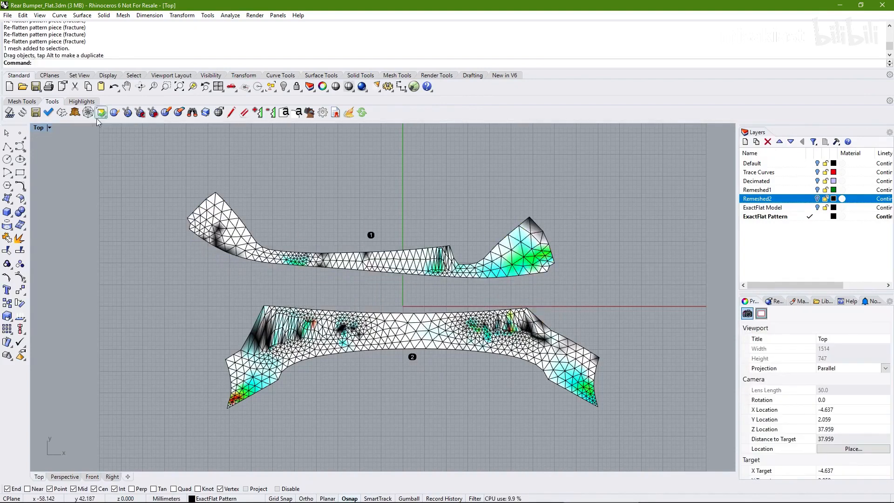
Re-flatten the lower pattern piece by Fracture from points around its left end, finishing near the middle of its bottom edge.
left_click(61, 113)
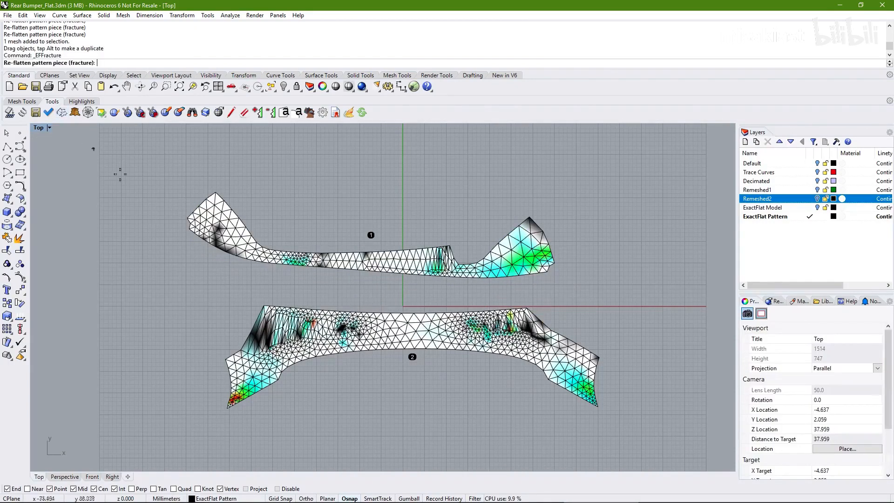
left_click(229, 406)
left_click(229, 402)
left_click(232, 363)
left_click(253, 358)
left_click(381, 346)
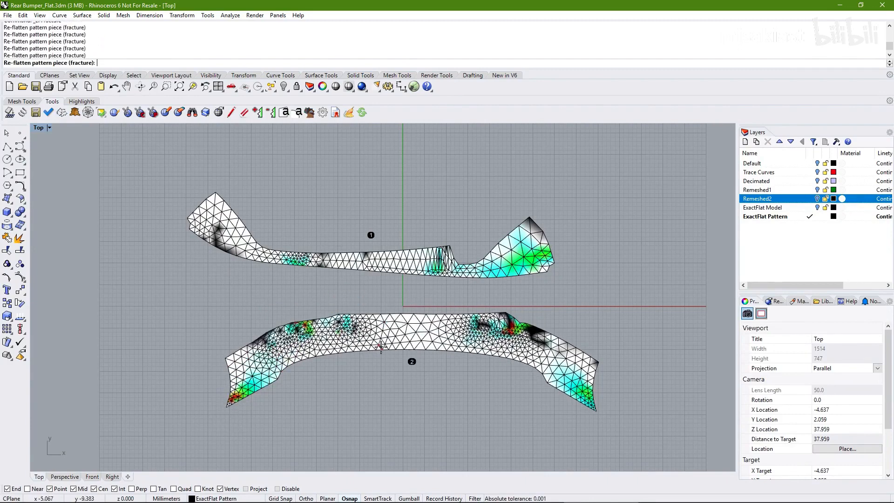
Re-flatten the lower pattern piece by Fracture from points around its right end and along its upper right edge.
left_click(552, 367)
left_click(578, 389)
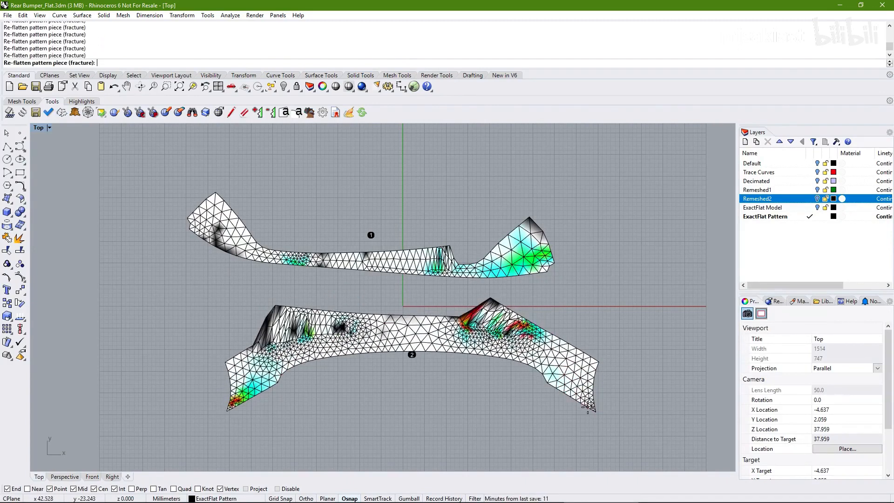
left_click(588, 405)
left_click(591, 409)
left_click(588, 386)
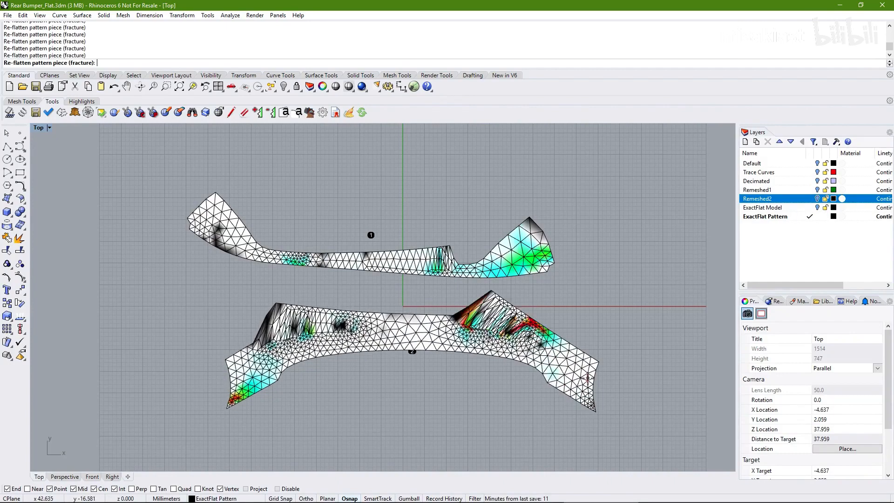
left_click(594, 366)
left_click(575, 351)
left_click(520, 323)
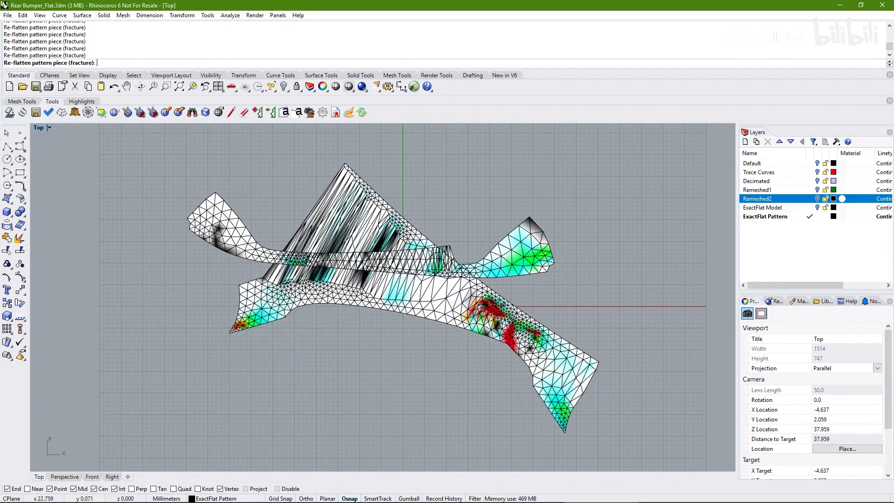
Re-flatten the wide pattern piece by Fracture from further points along its upper edge and around its upper left end.
left_click(483, 294)
left_click(473, 286)
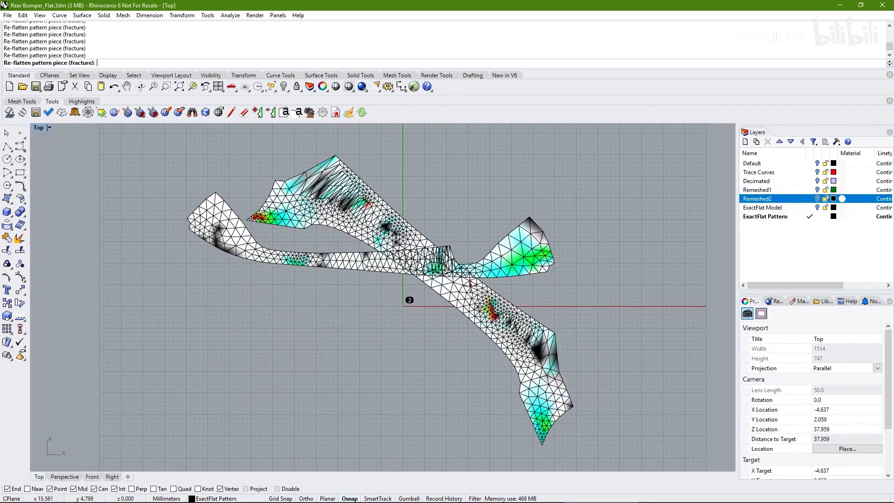
left_click(411, 242)
left_click(358, 199)
left_click(332, 161)
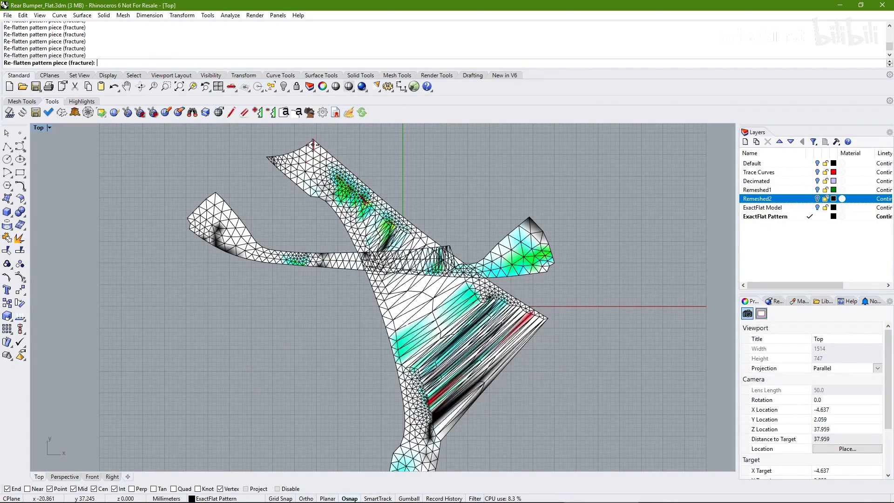
left_click(313, 143)
left_click(283, 160)
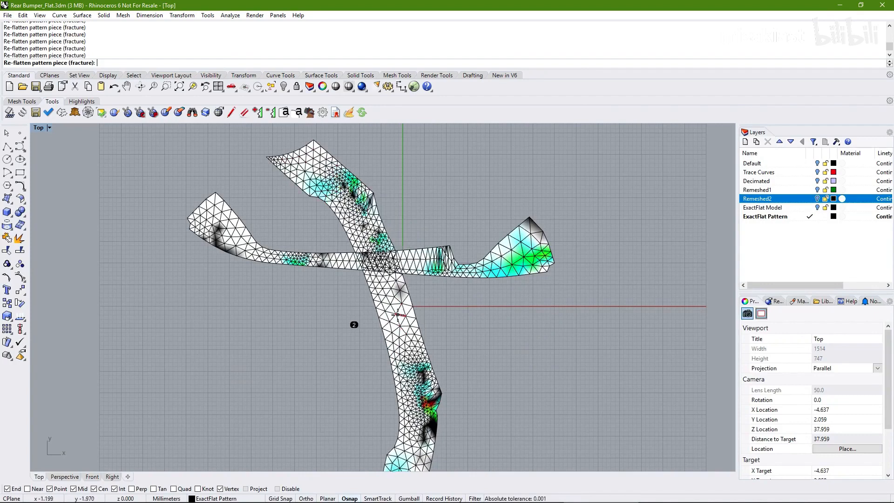
left_click(362, 189)
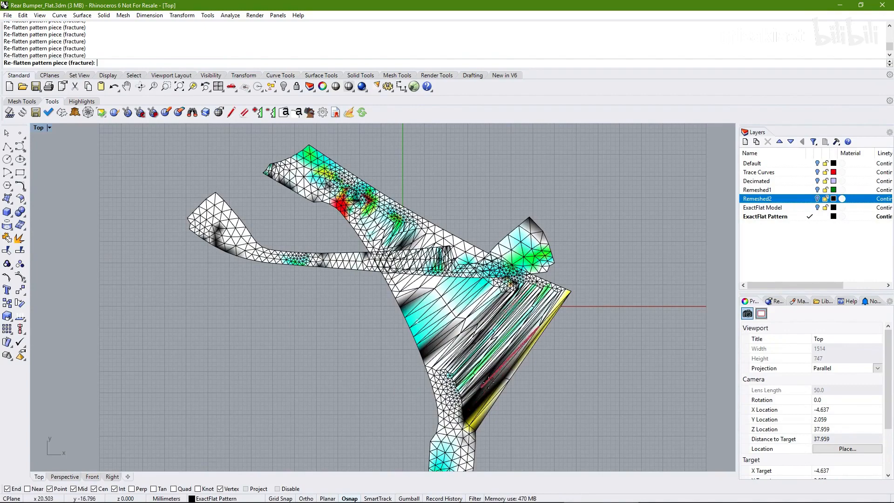
End the Fracture re-flattening and move the wide pattern piece up and to the left.
key("Escape")
left_click_drag(482, 379, 424, 348)
left_click(292, 319)
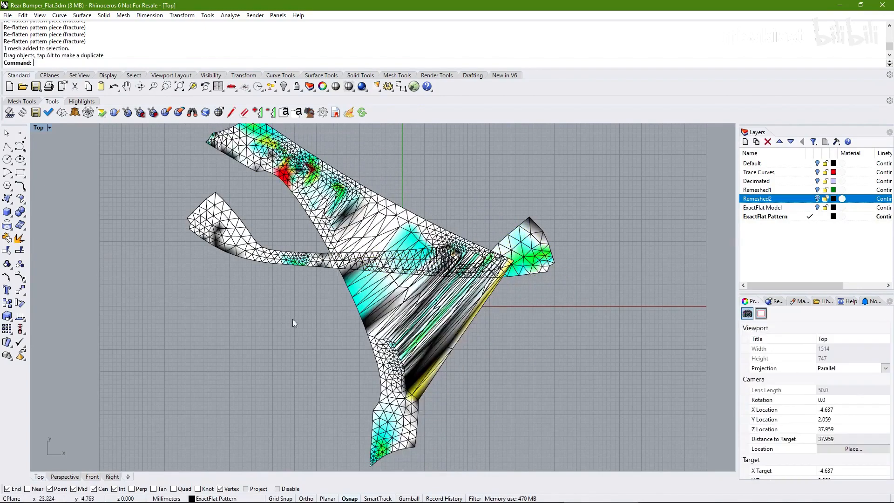
Re-flatten the moved wide pattern piece by Fracture from several points along the upper half of its length.
left_click(61, 112)
left_click(298, 190)
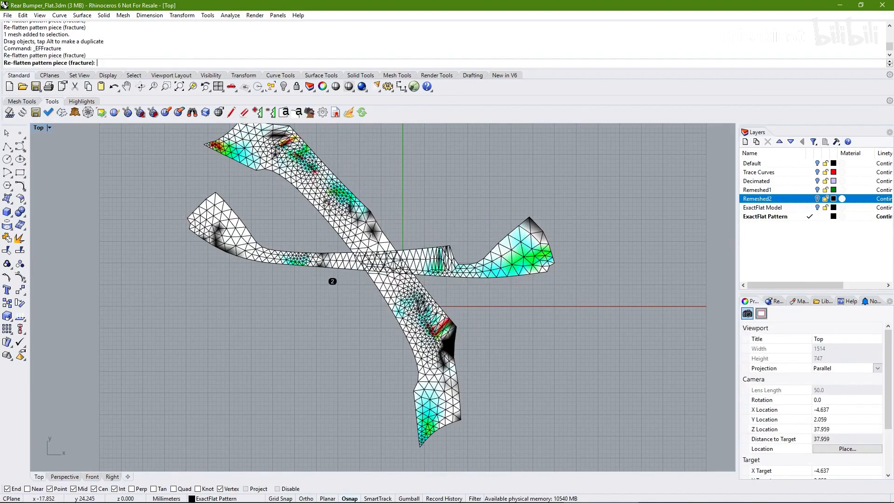
left_click(375, 244)
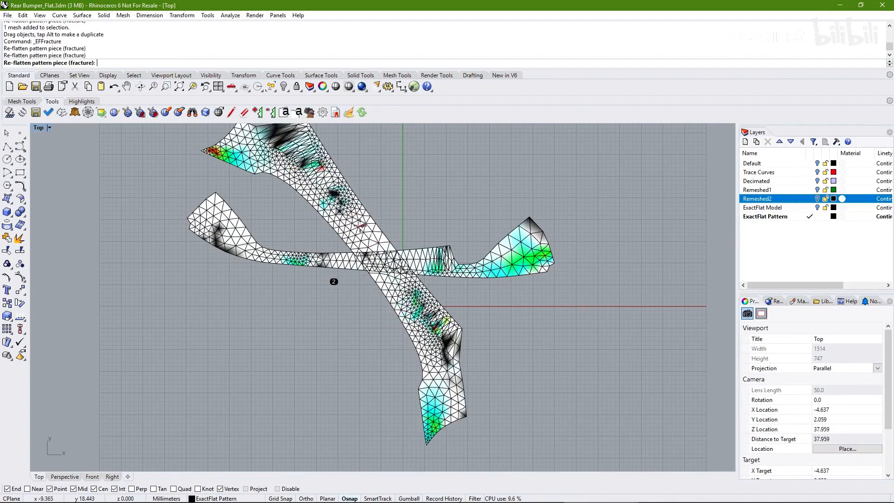
left_click(361, 229)
left_click(365, 240)
left_click(333, 206)
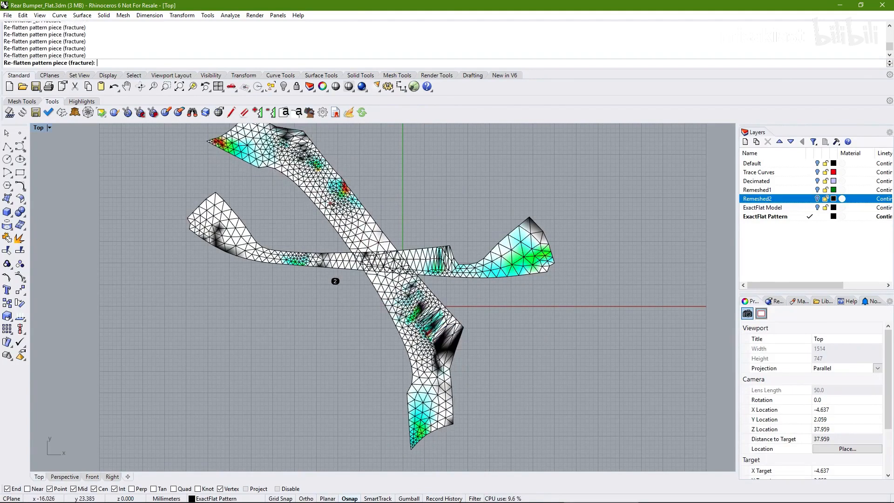
left_click(355, 229)
key("Escape")
Separate the two pattern pieces by moving the narrow one down and the wide one to the right.
left_click_drag(329, 258, 330, 421)
left_click_drag(442, 343, 641, 355)
left_click(263, 215)
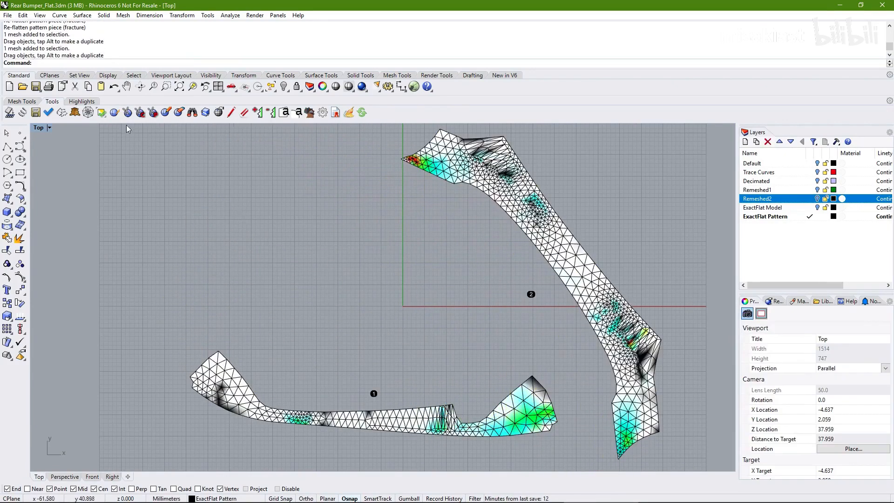
Re-flatten both the narrow and the wide pattern pieces with the Pelt method.
left_click(75, 112)
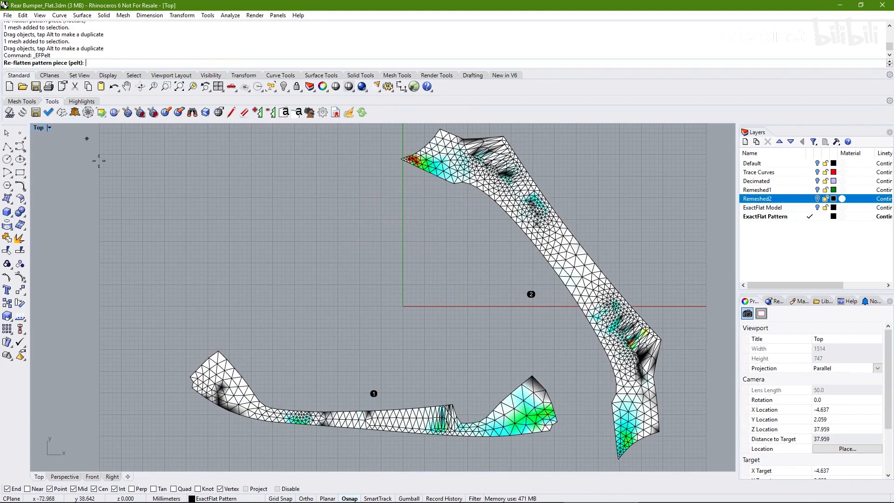
left_click(366, 421)
left_click(561, 275)
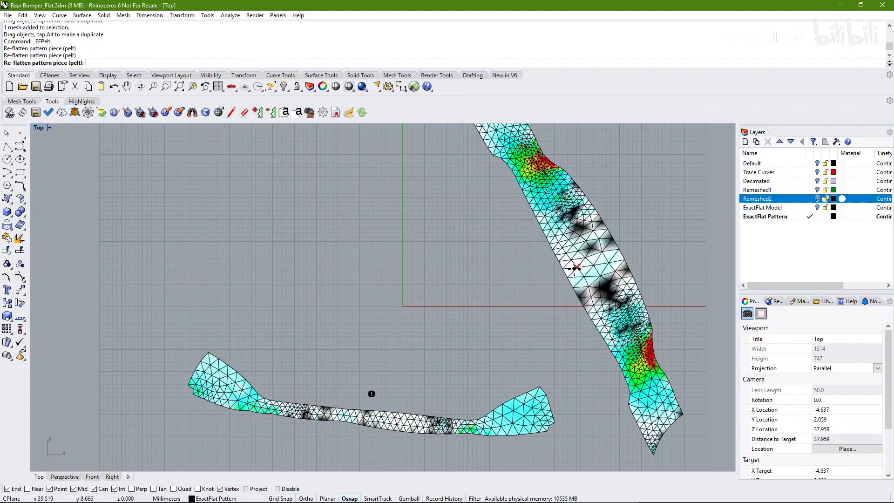
key("Return")
Reposition the wide pattern piece to the upper right of the narrow piece so the two do not overlap.
left_click_drag(574, 232, 390, 258)
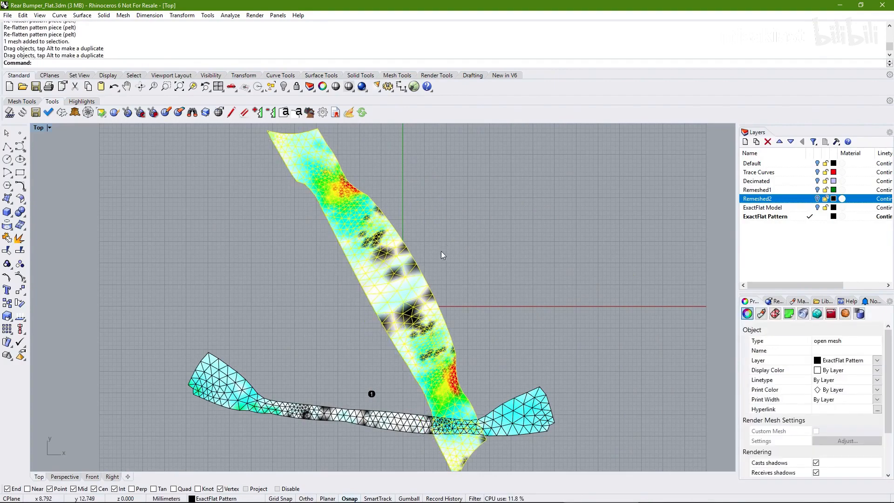
scroll(449, 242, "down", 1)
right_click_drag(454, 241, 442, 250)
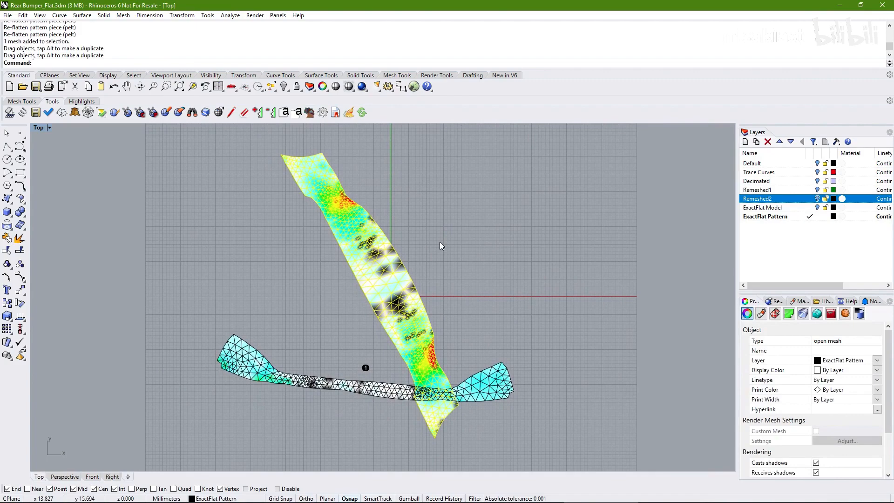
left_click(440, 242)
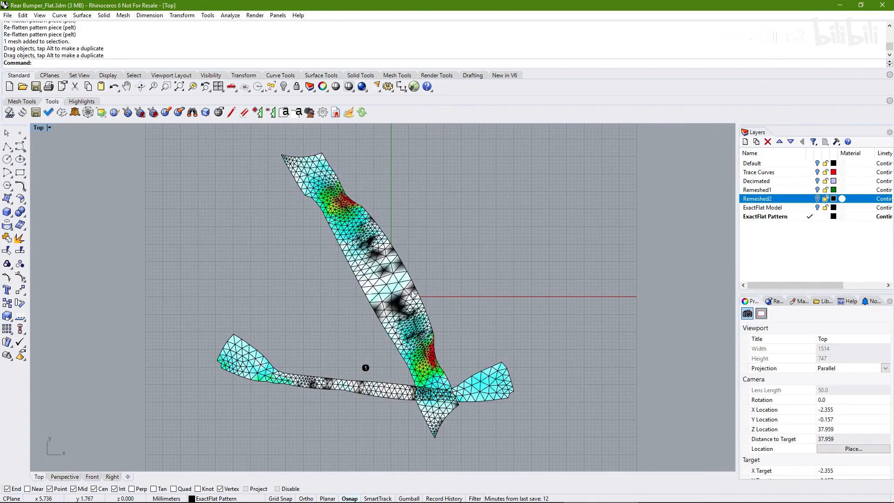
left_click_drag(414, 289, 541, 275)
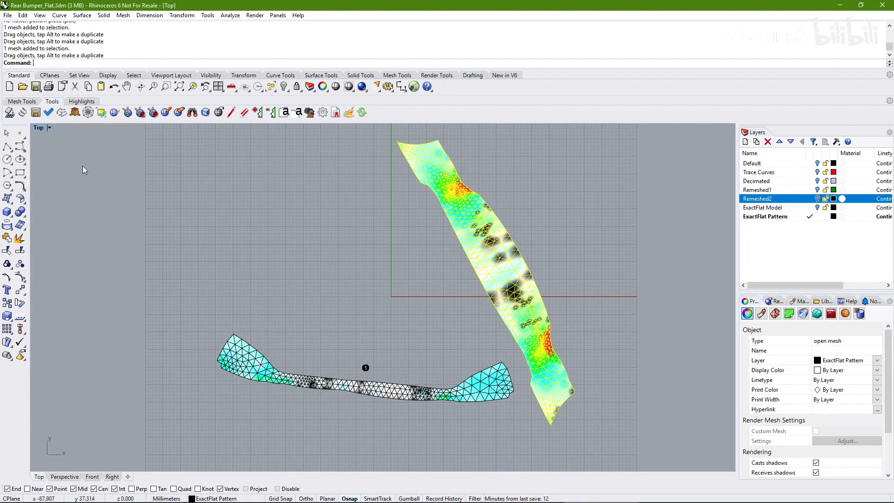
Re-flatten the wide and narrow pattern pieces with the Convex Combination Map's Initial method and move the narrow piece clear of the wide one.
left_click(89, 113)
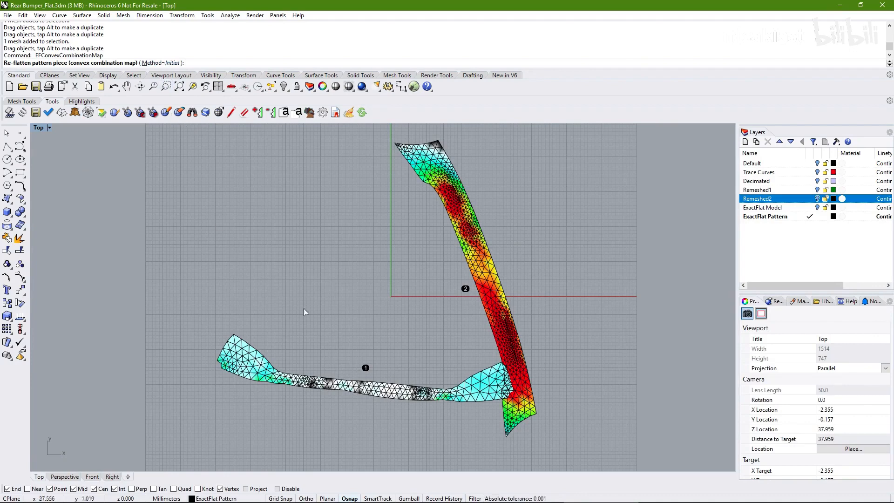
left_click(369, 396)
key("Return")
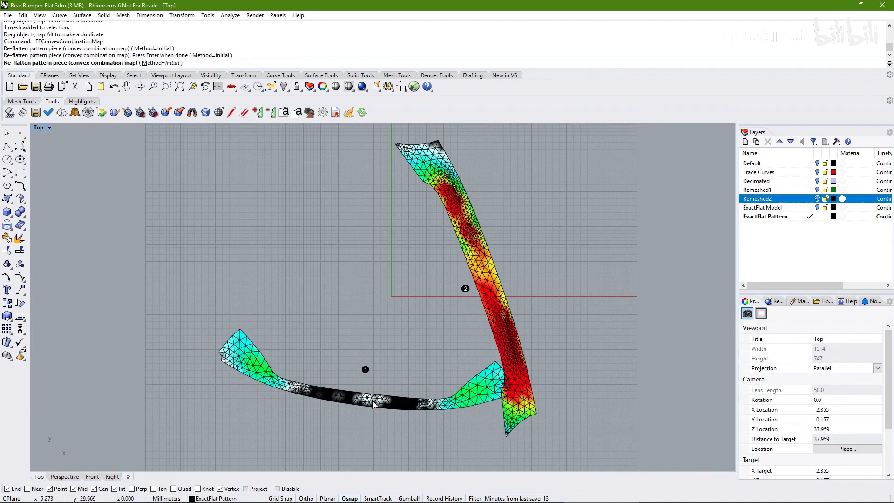
left_click_drag(386, 404, 289, 368)
left_click(296, 305)
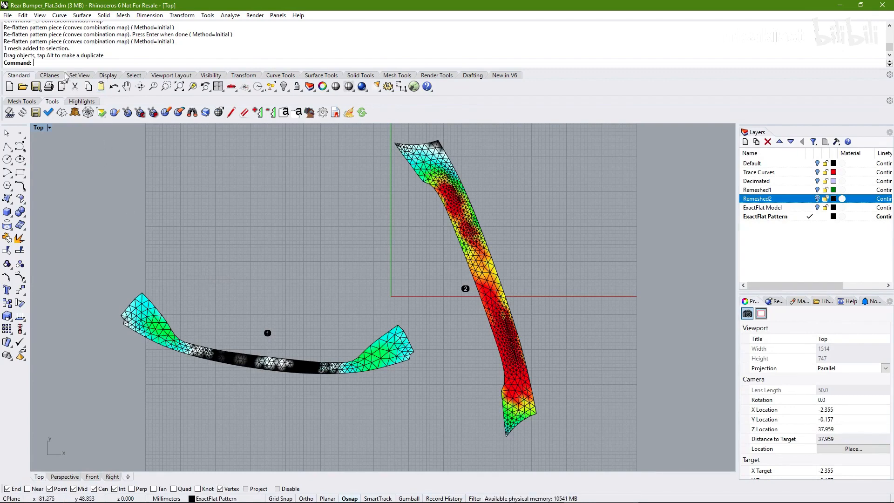
Change the Convex Combination Map method to Minimal without re-flattening a piece.
left_click(114, 113)
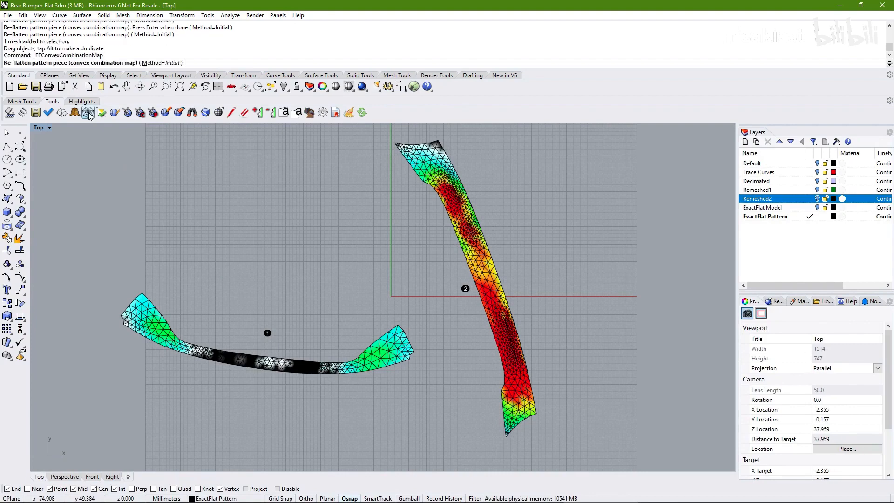
left_click(165, 63)
left_click(79, 63)
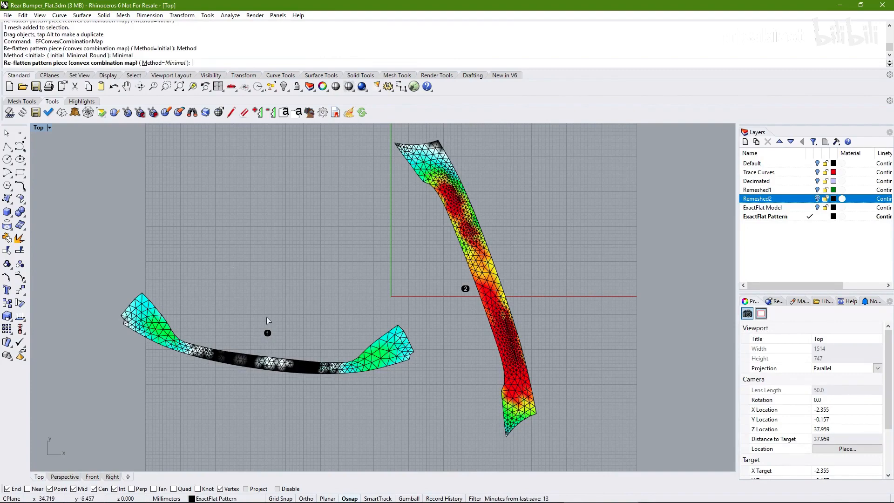
key("Return")
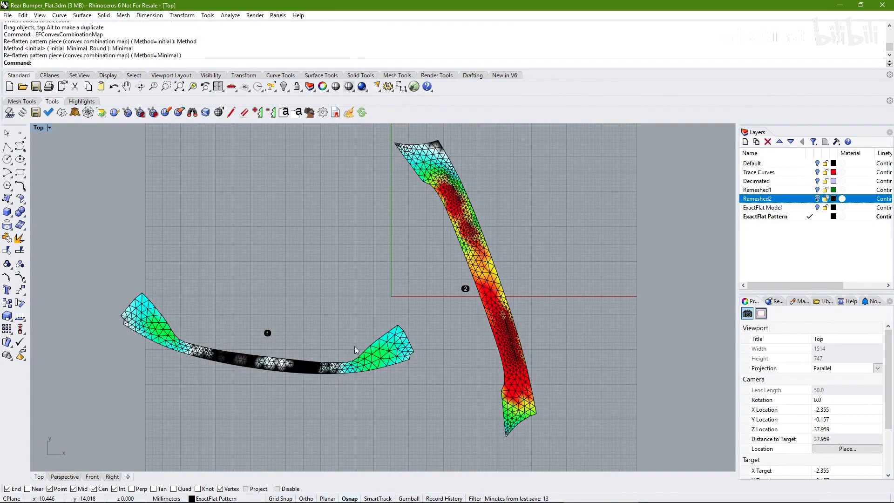
Move an interior vertex in the right end of the narrow pattern piece up and to the right with Edit Vertex.
left_click(357, 364)
left_click(312, 273)
left_click(344, 365)
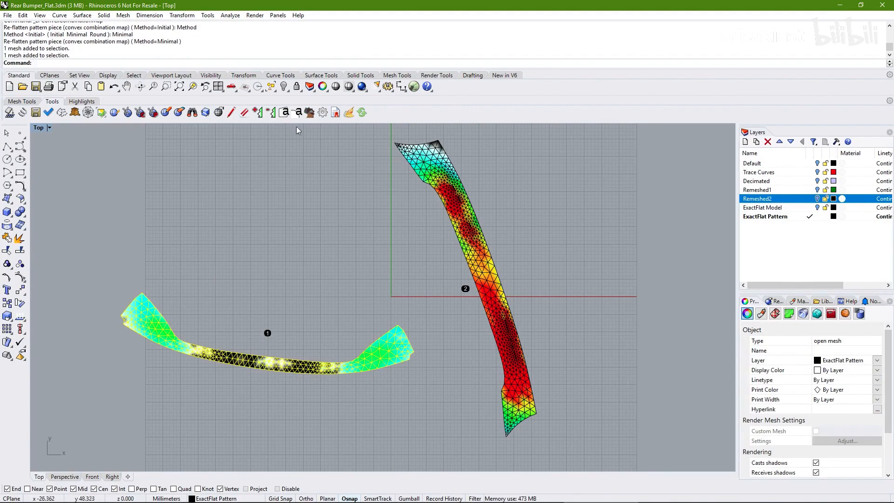
left_click(219, 112)
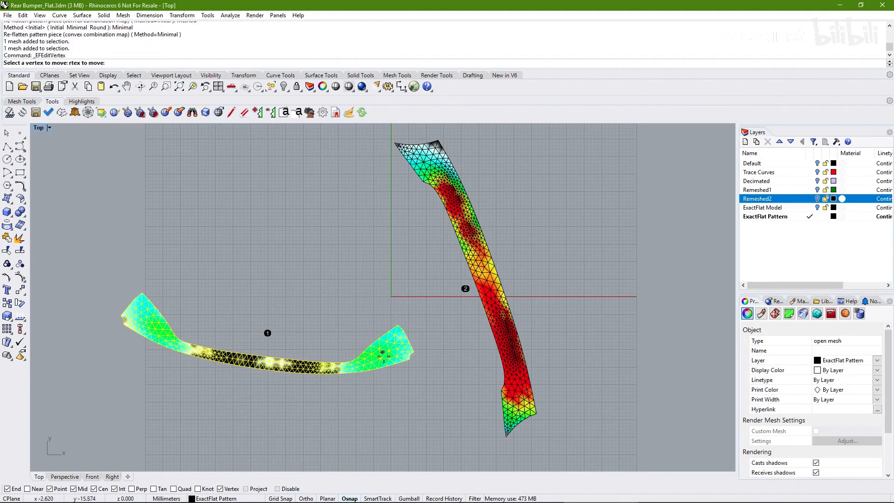
left_click(381, 356)
left_click(398, 341)
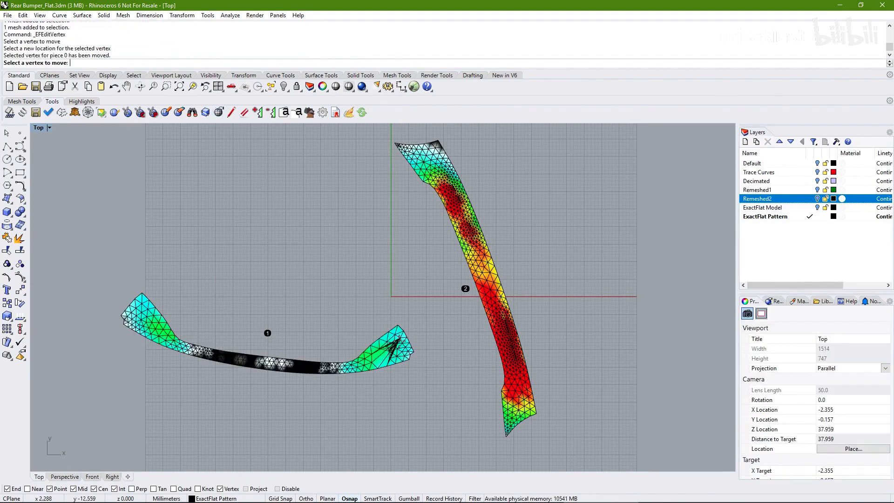
key("Escape")
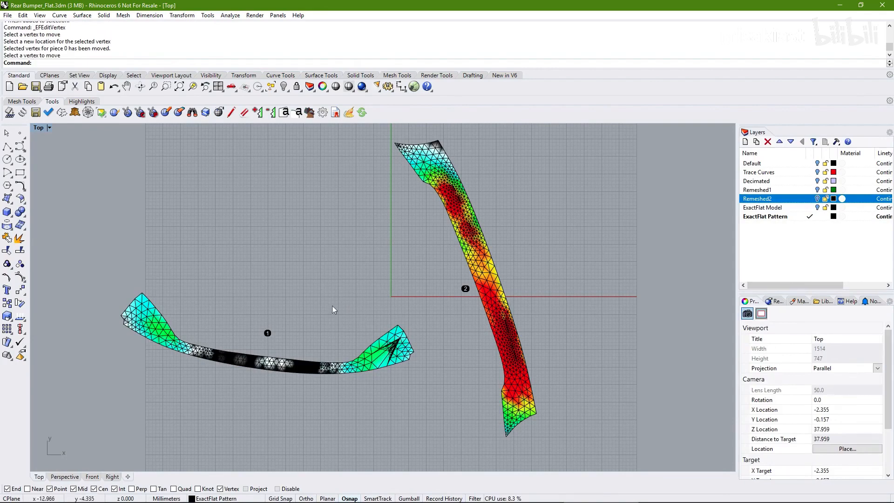
Re-flatten the vertex-edited narrow pattern piece by Convex Combination Map with the Minimal method.
left_click(101, 112)
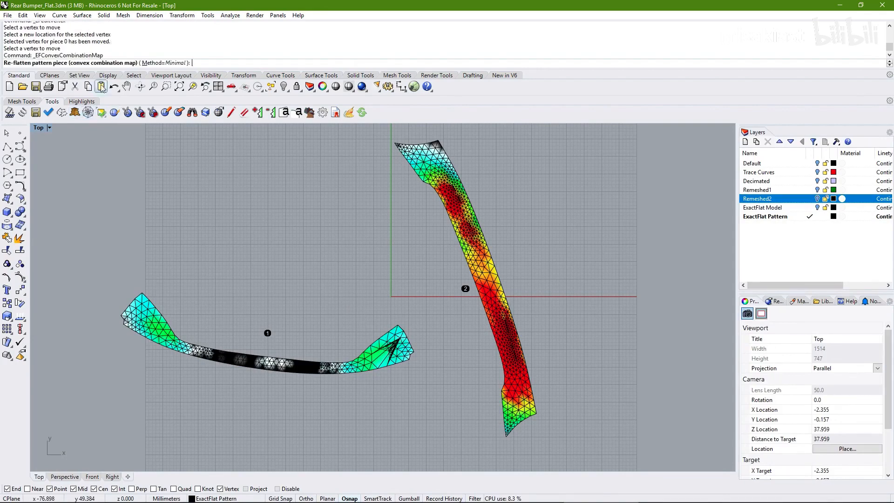
left_click(156, 64)
left_click(85, 63)
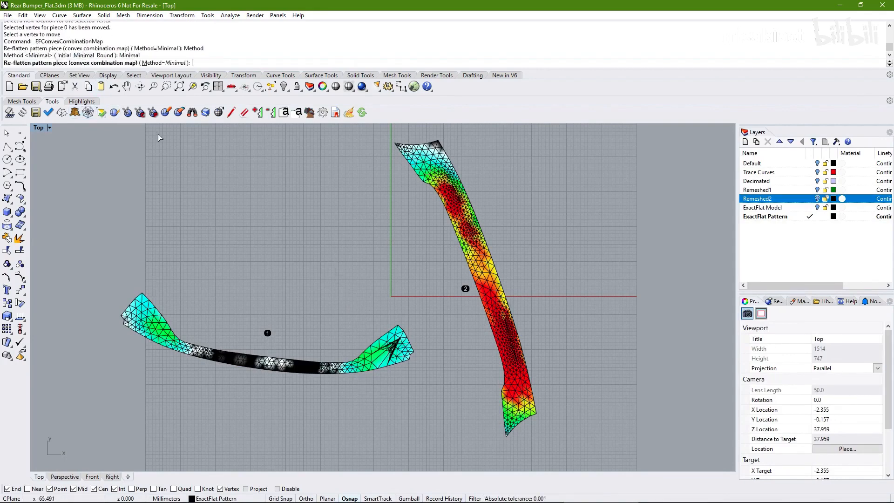
left_click(249, 351)
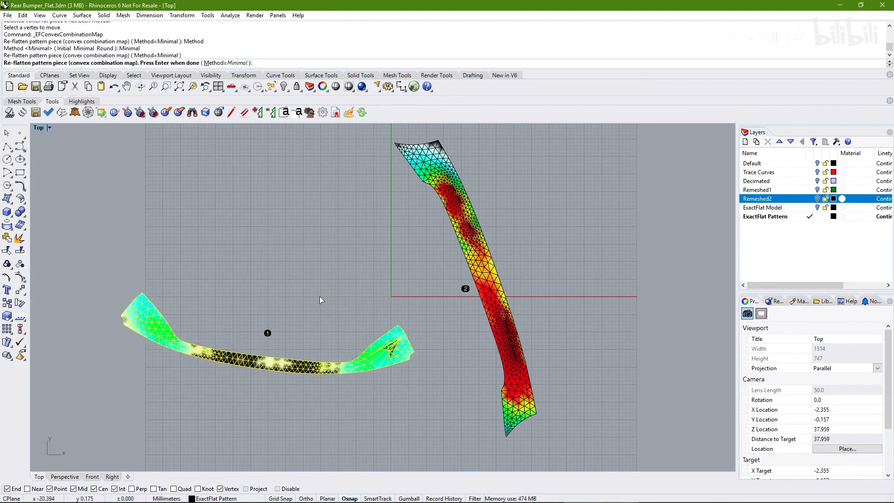
key("Return")
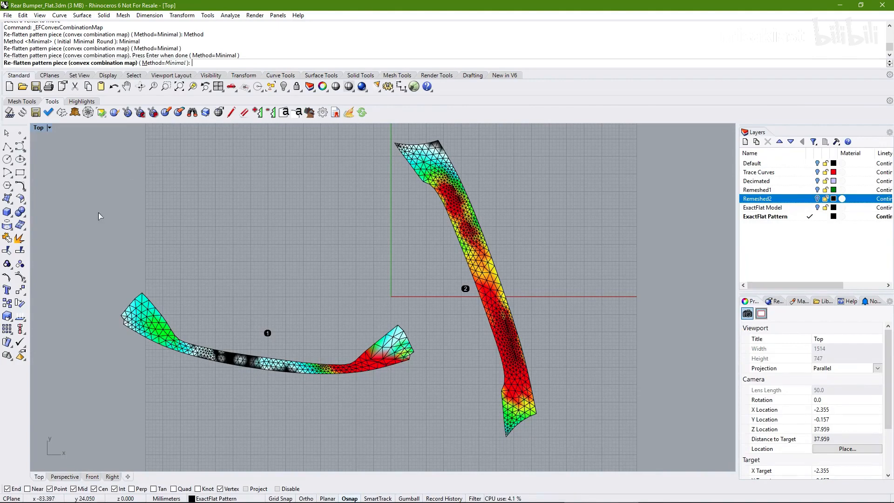
Re-flatten the narrow pattern piece by Convex Combination Map with the Round method and place the disc to the left of the wide piece.
left_click(158, 63)
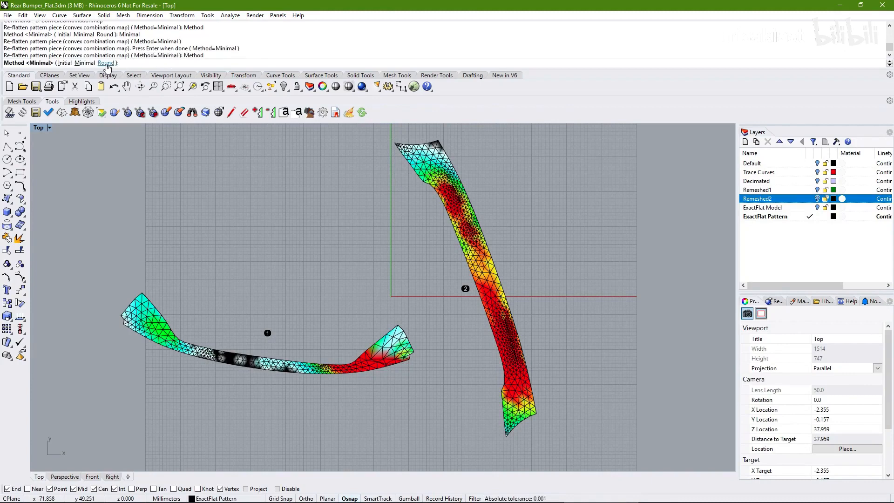
left_click(111, 63)
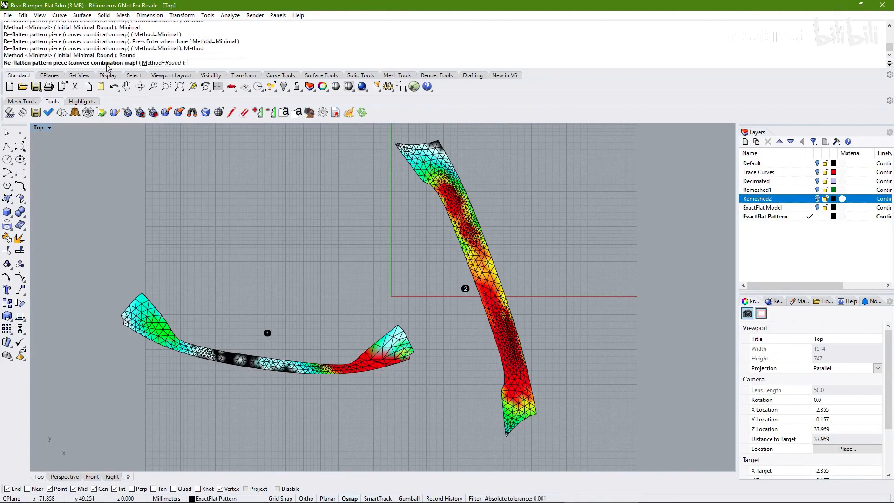
left_click(258, 365)
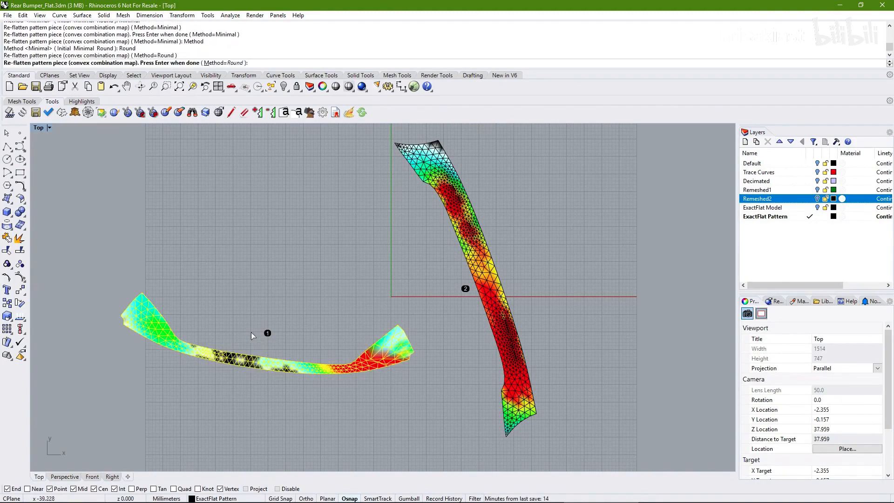
key("Return")
left_click_drag(234, 402, 282, 260)
left_click(359, 275)
left_click_drag(247, 315, 280, 312)
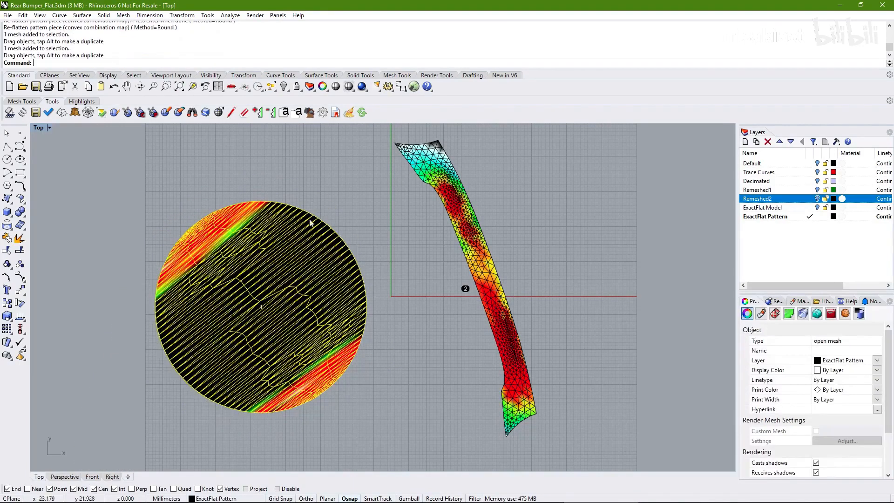
left_click(318, 189)
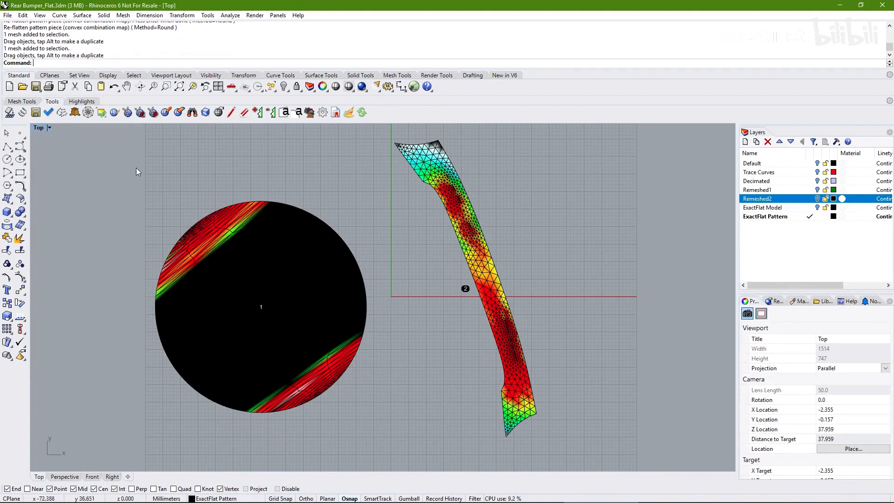
Re-flatten the round pattern piece with Pelt and move it left, off the wide piece.
left_click(75, 112)
left_click(261, 309)
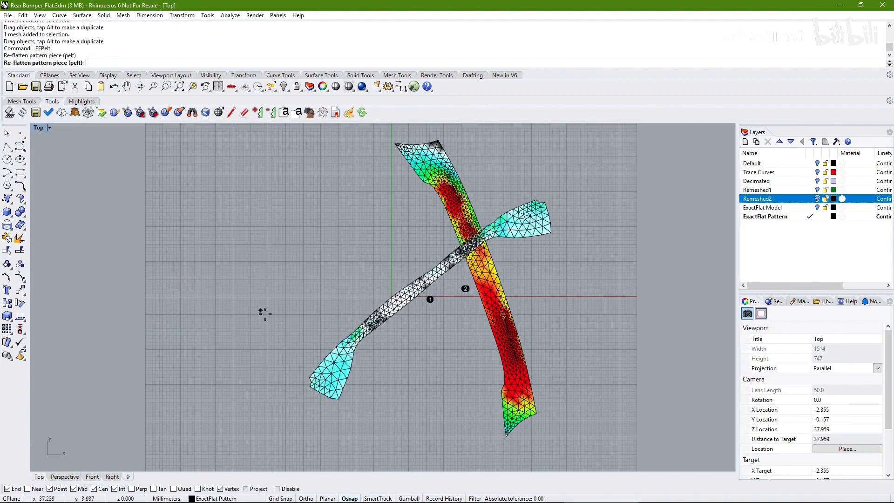
key("Return")
left_click_drag(421, 281, 255, 292)
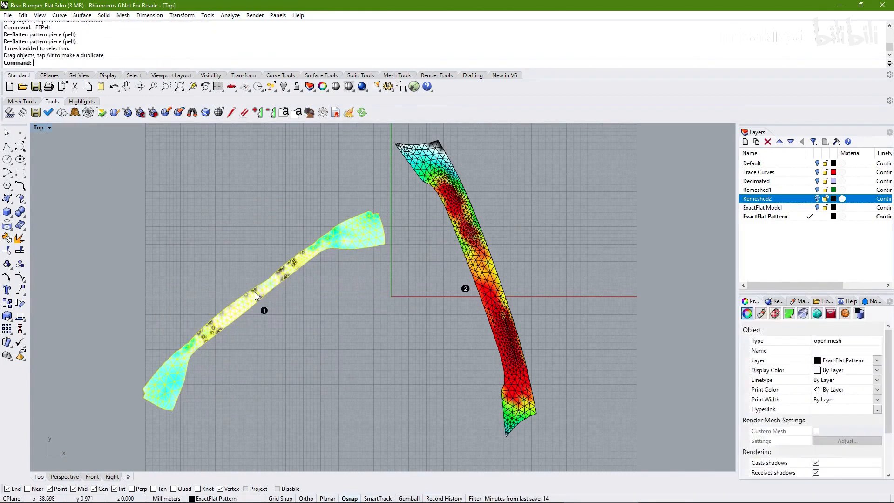
left_click(250, 216)
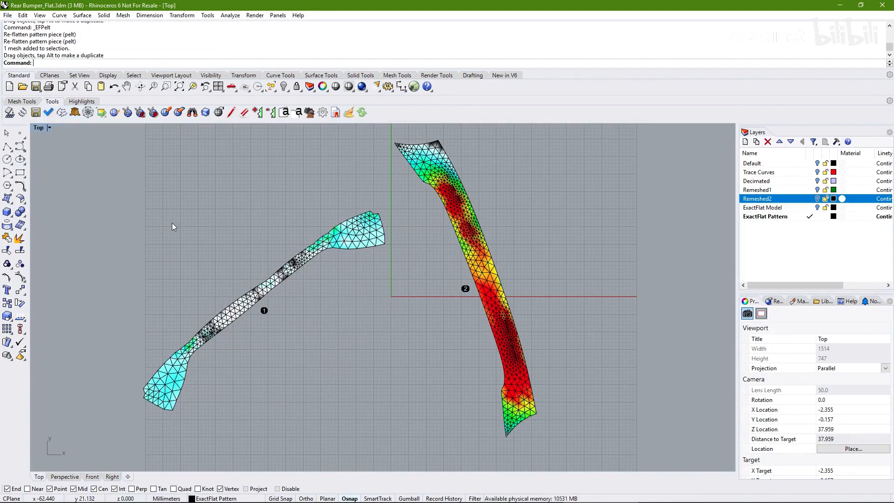
Re-flatten the narrow and wide pattern pieces with EFSmartFracture from a point near the middle of each.
type("EFFracture")
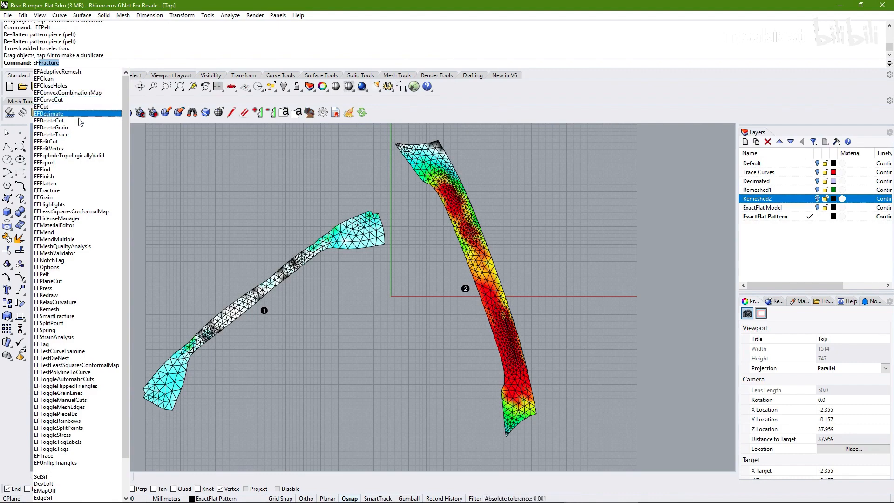
left_click(84, 317)
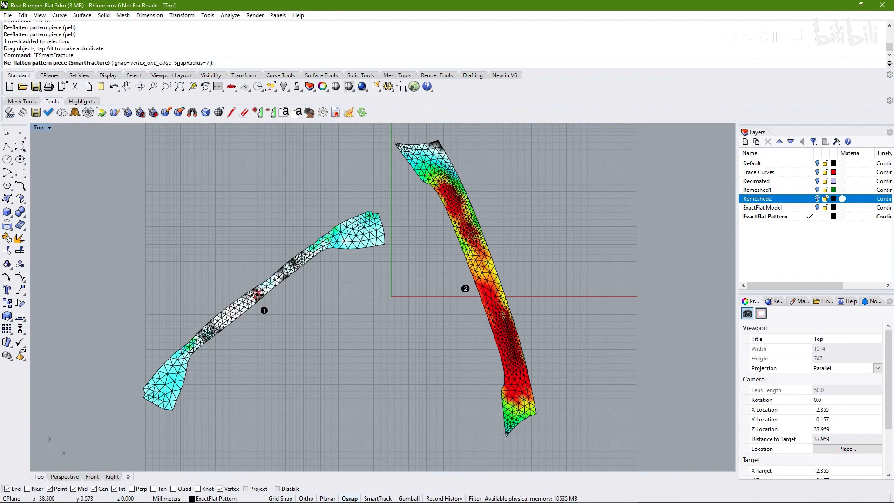
left_click(257, 295)
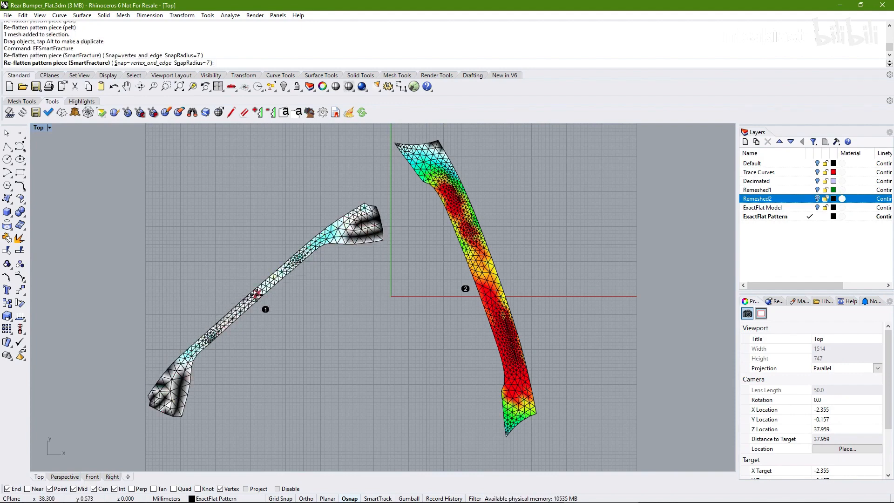
left_click(486, 278)
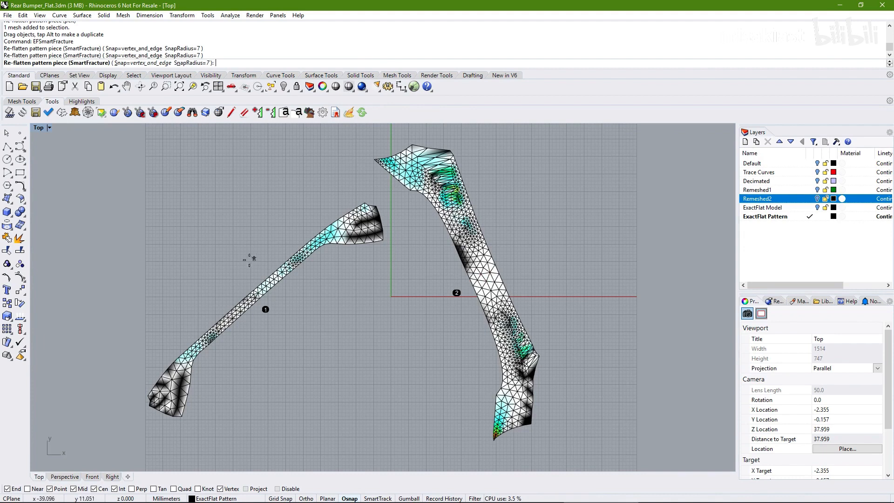
Repeat SmartFracture from the upper end of each pattern piece and once more from the middle of the wide piece.
left_click(365, 218)
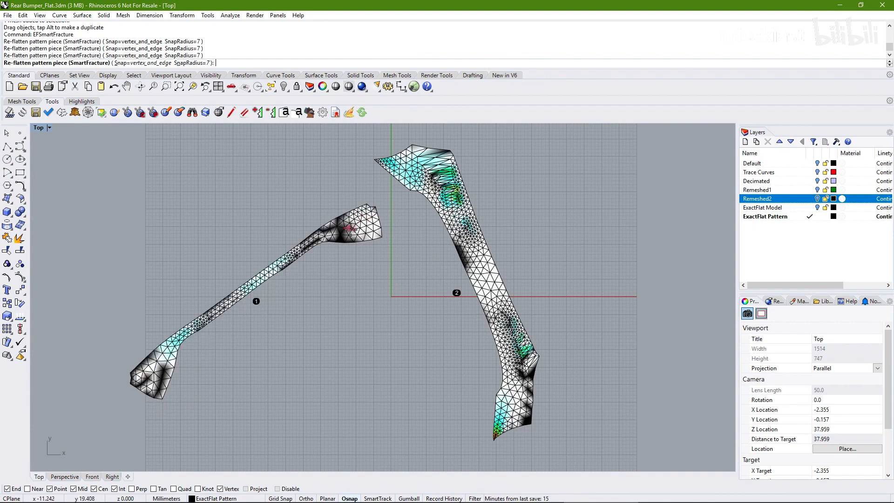
left_click(422, 163)
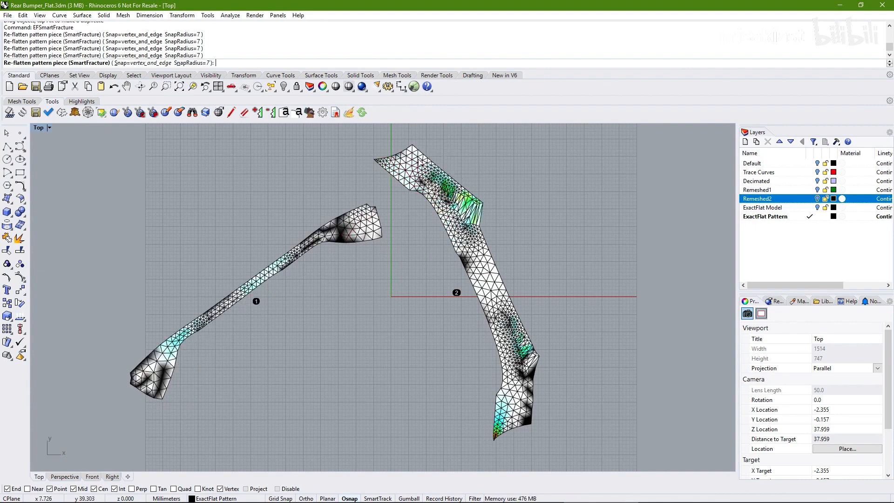
left_click(483, 276)
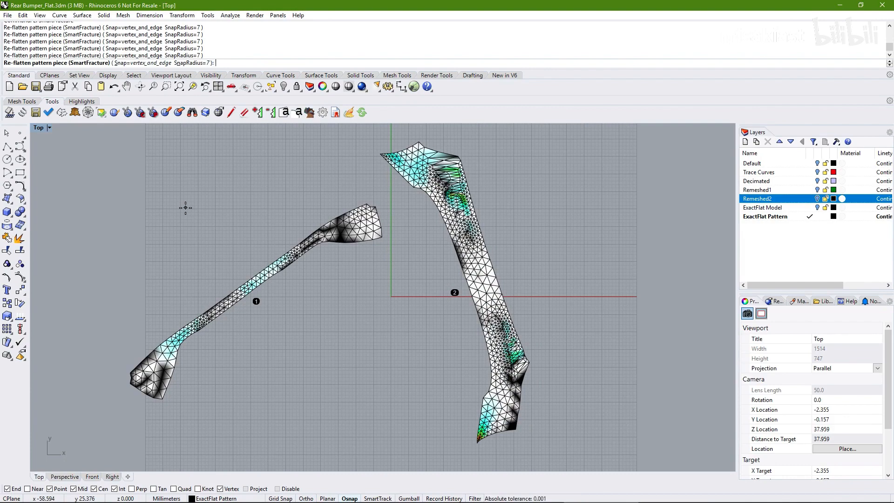
key("Return")
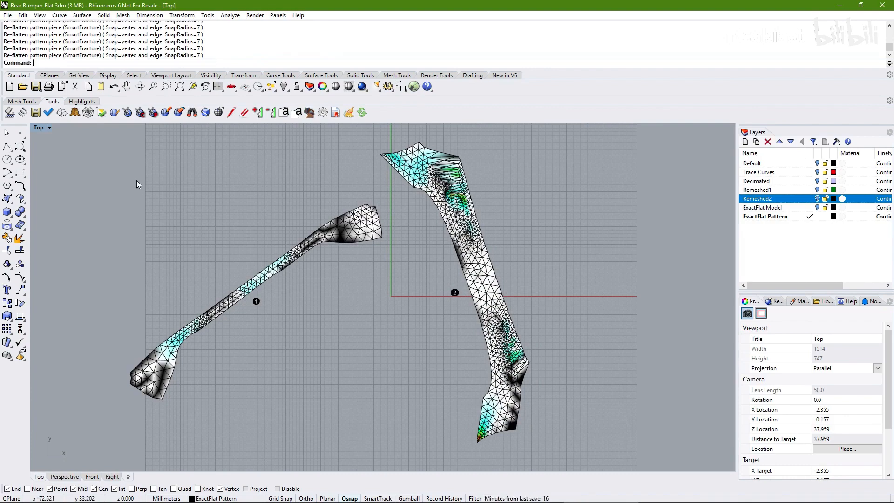
Re-flatten the narrow and wide pattern pieces with EFLeastSquaresConformalMap using the Free boundary.
type("EFFracture")
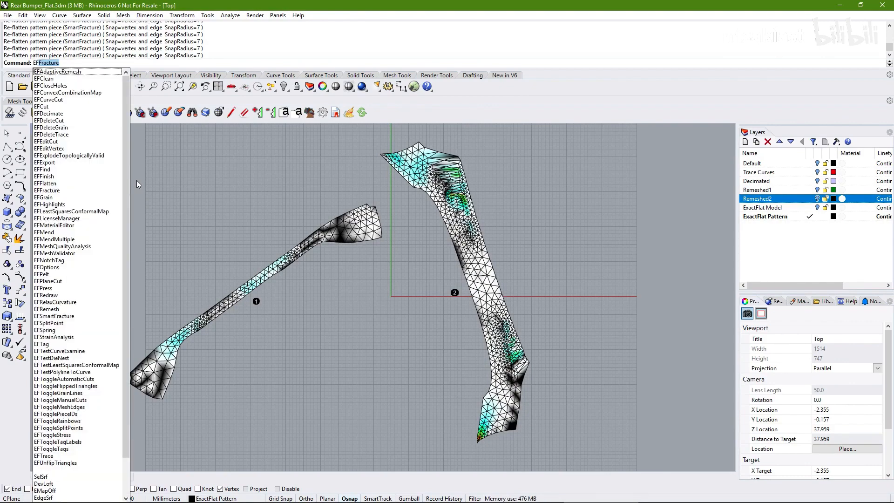
left_click(93, 212)
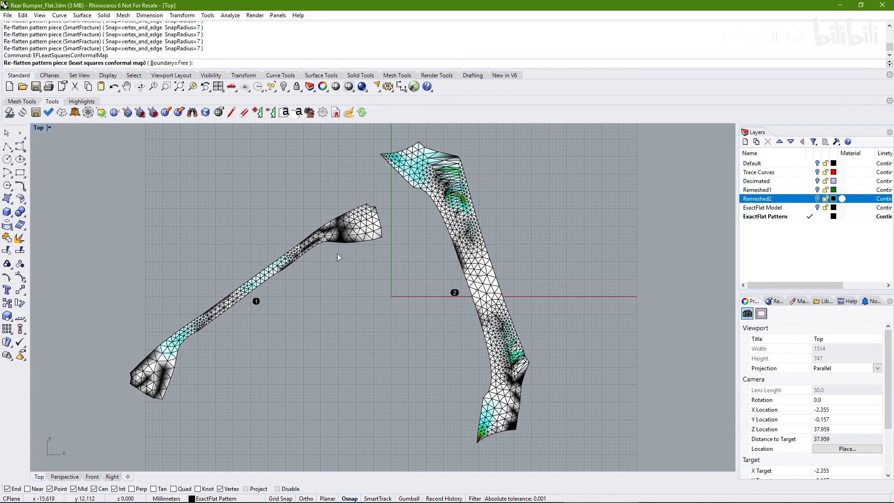
left_click(356, 230)
key("Return")
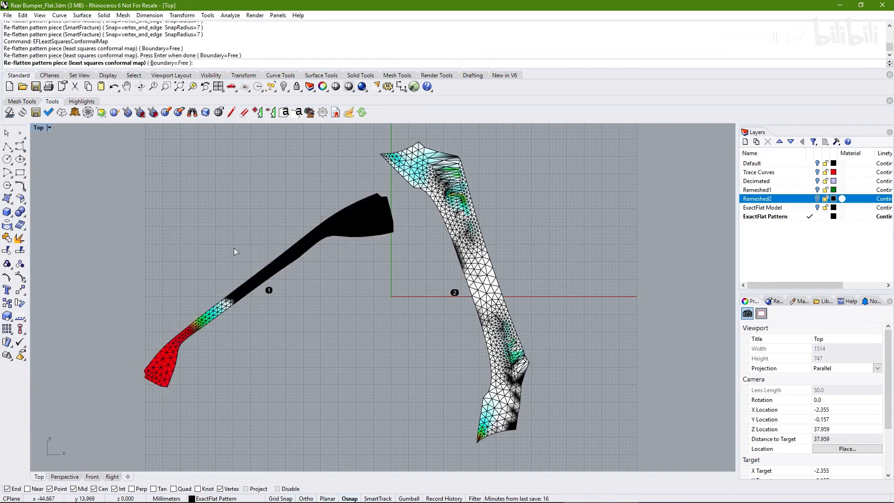
left_click(475, 280)
key("Return")
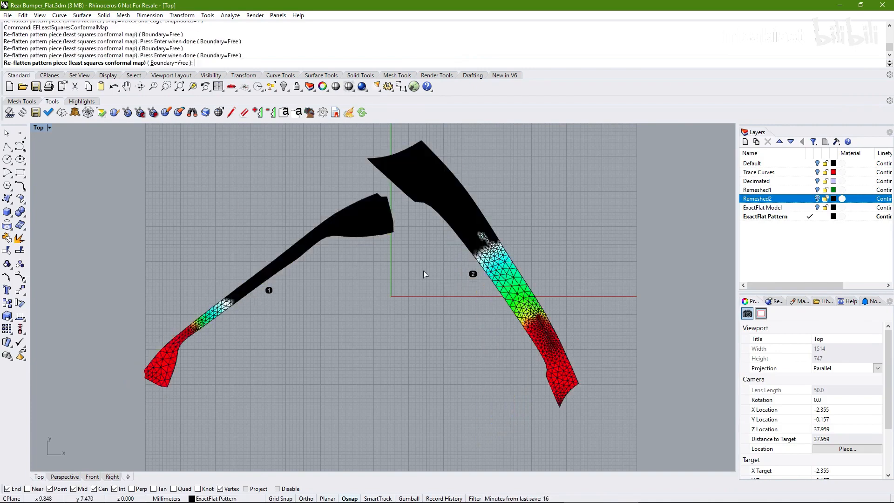
Re-flatten the narrow and wide pattern pieces with the least squares conformal map using the Fixed boundary.
left_click(161, 63)
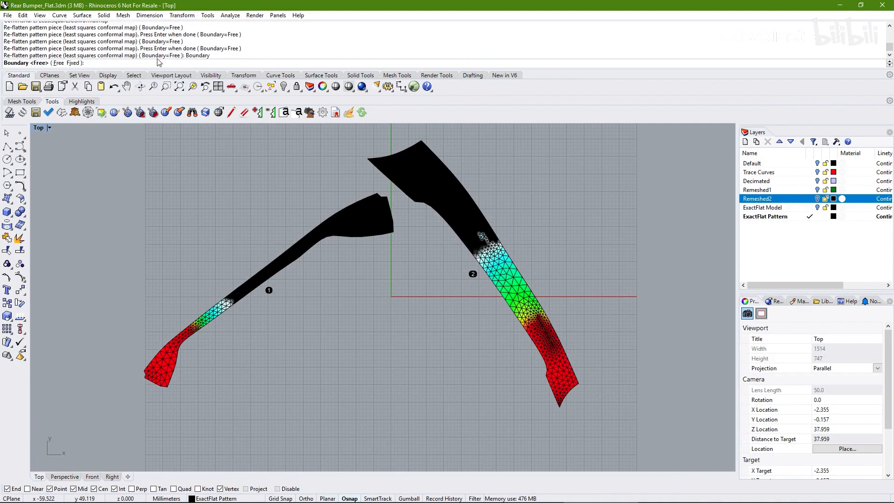
left_click(74, 63)
left_click(287, 262)
key("Return")
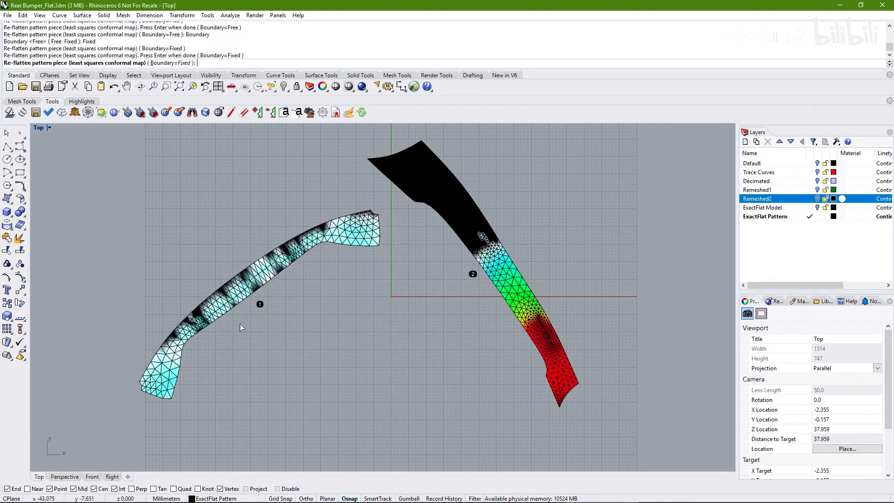
left_click(489, 266)
key("Return")
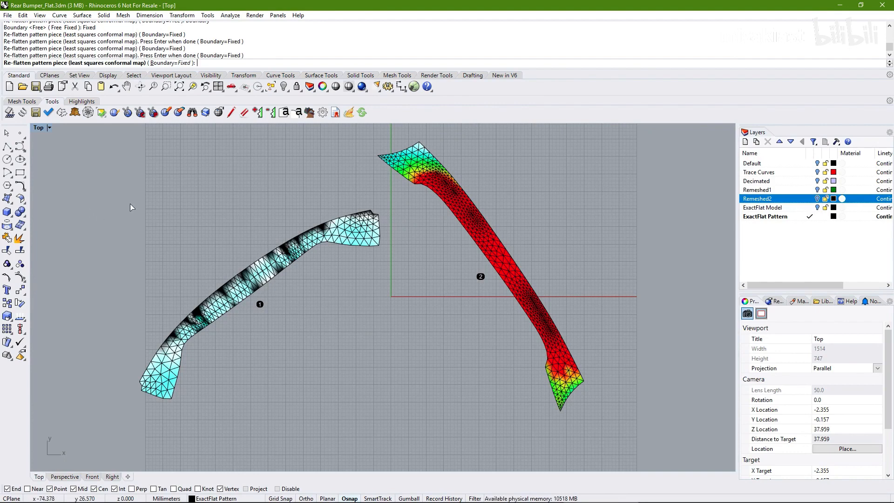
key("Return")
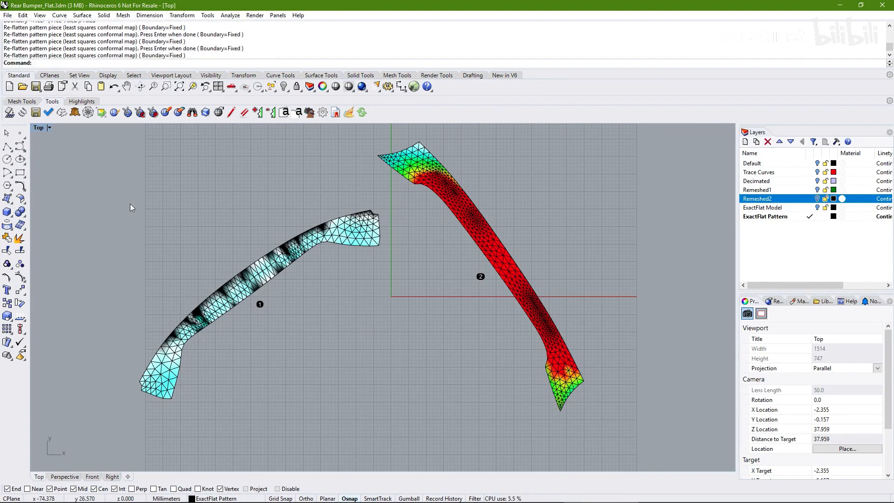
Re-flatten the narrow and wide pattern pieces with EFRelaxCurvature using the Dihedral method.
type("EF")
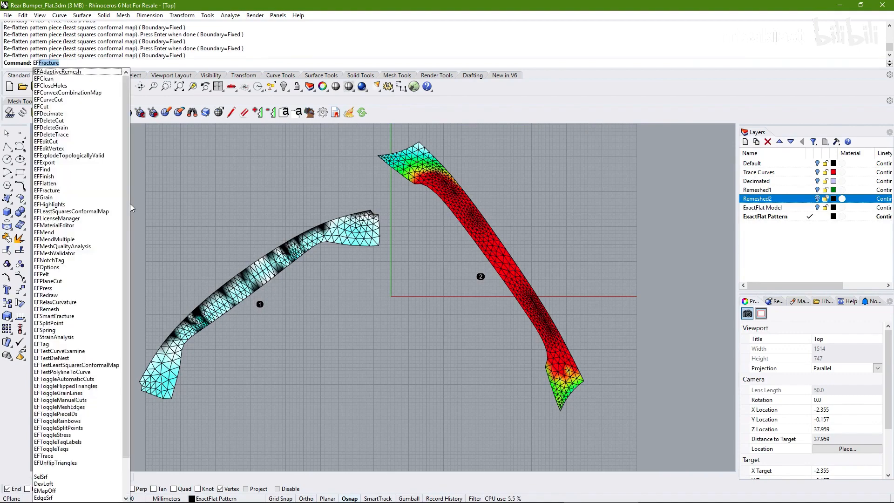
type("Rel")
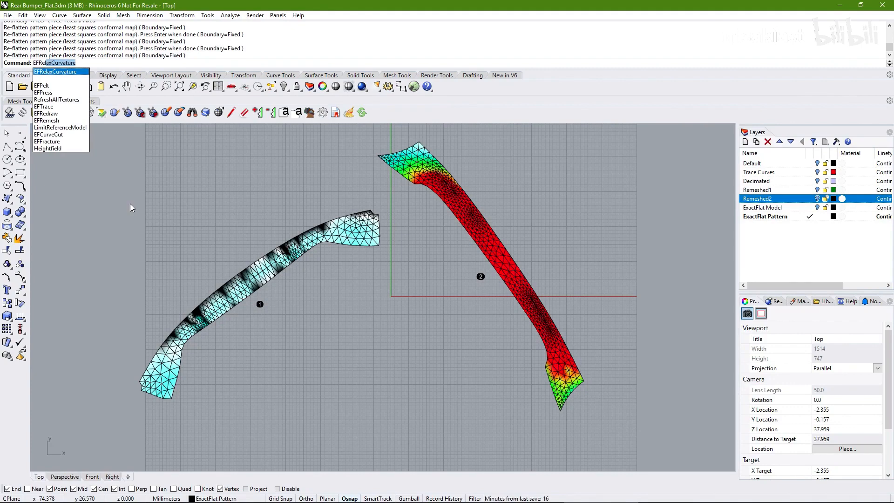
key("Return")
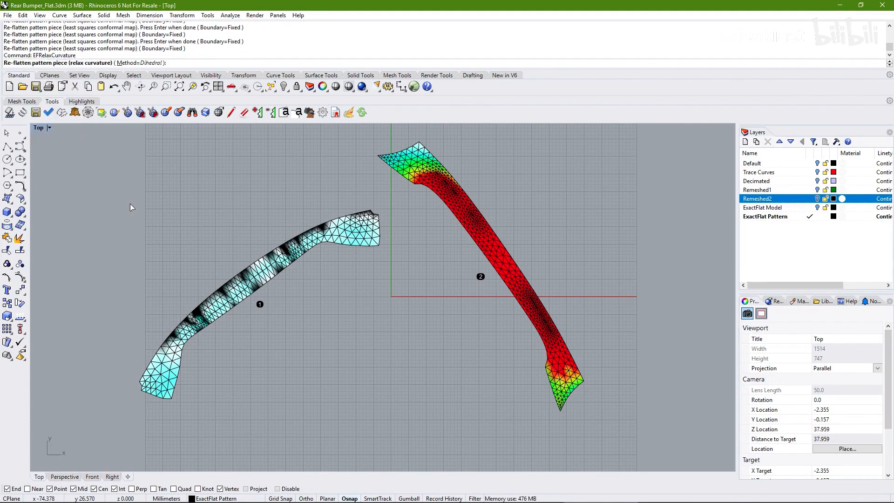
left_click(140, 63)
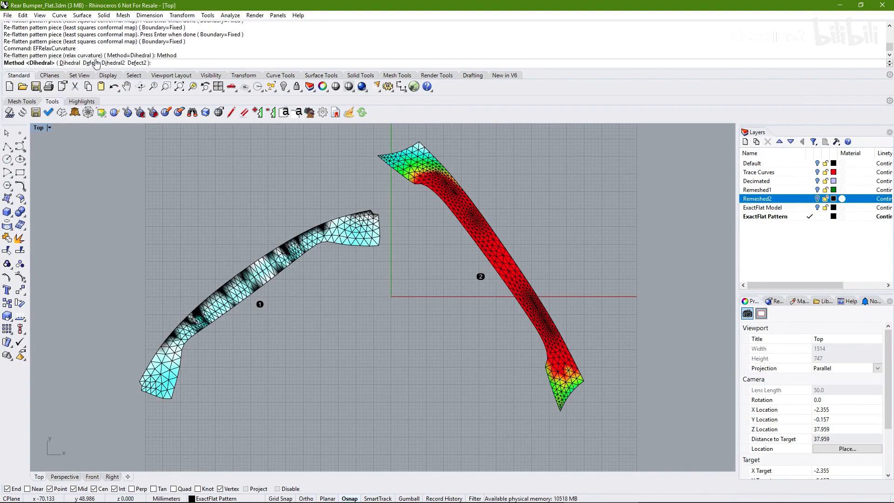
left_click(70, 62)
left_click(258, 282)
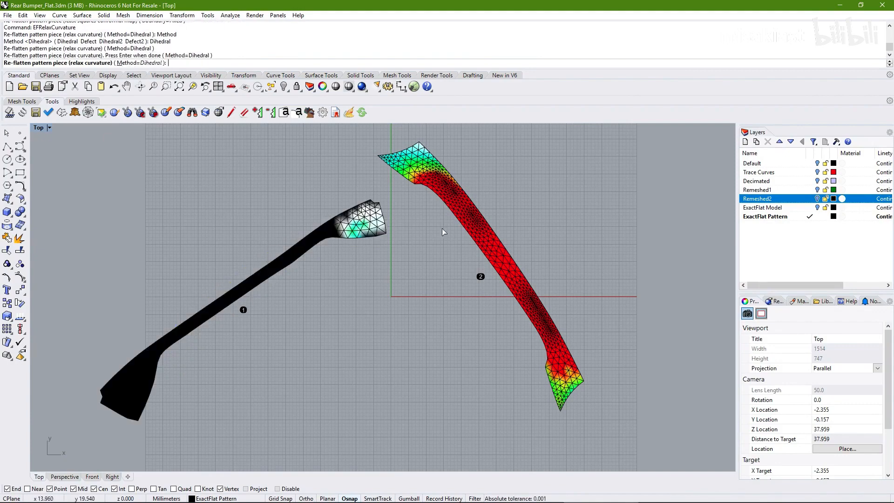
left_click(485, 245)
key("Return")
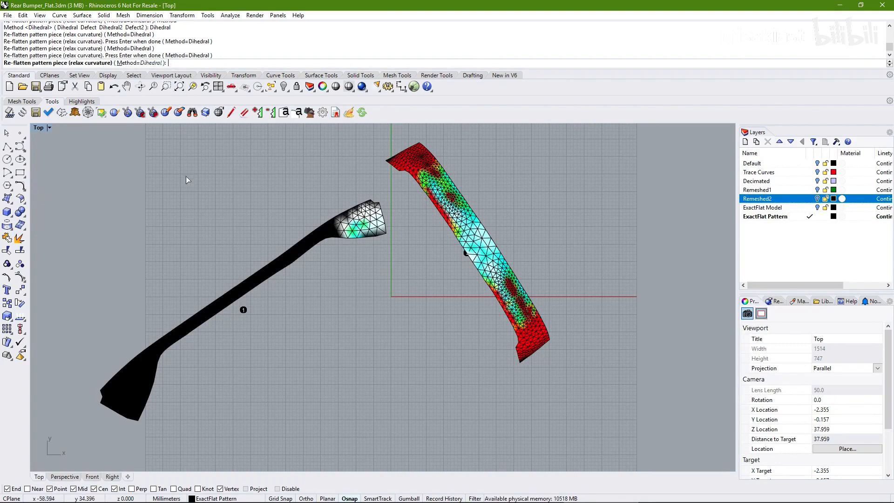
left_click(247, 209)
key("Return")
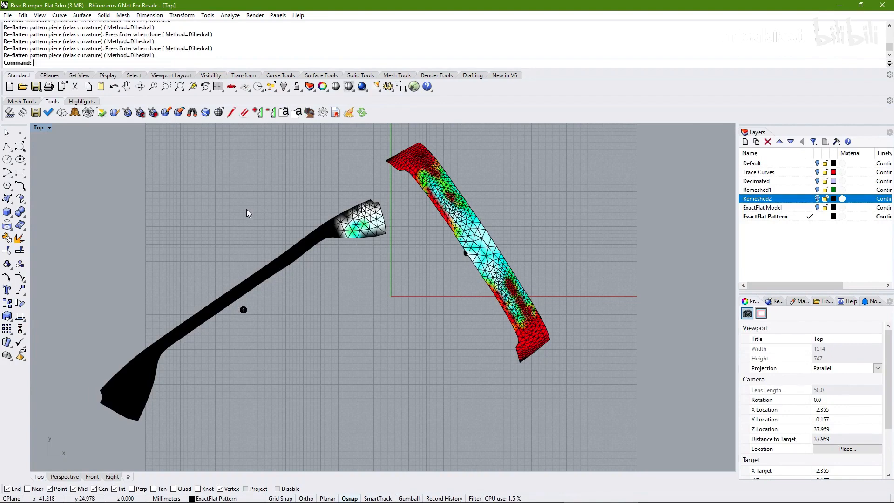
Re-flatten with EFPress: the wide pattern piece from its lower end, middle and upper end, and the narrow piece once.
type("EFPress")
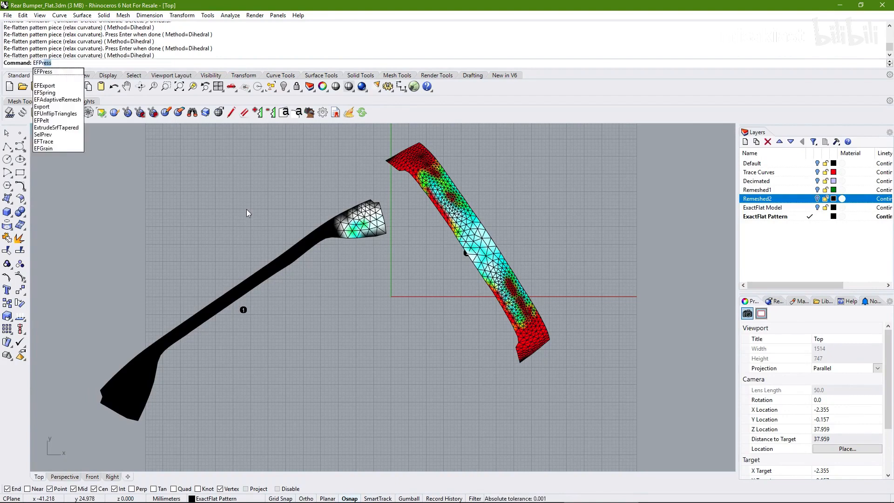
key("Down")
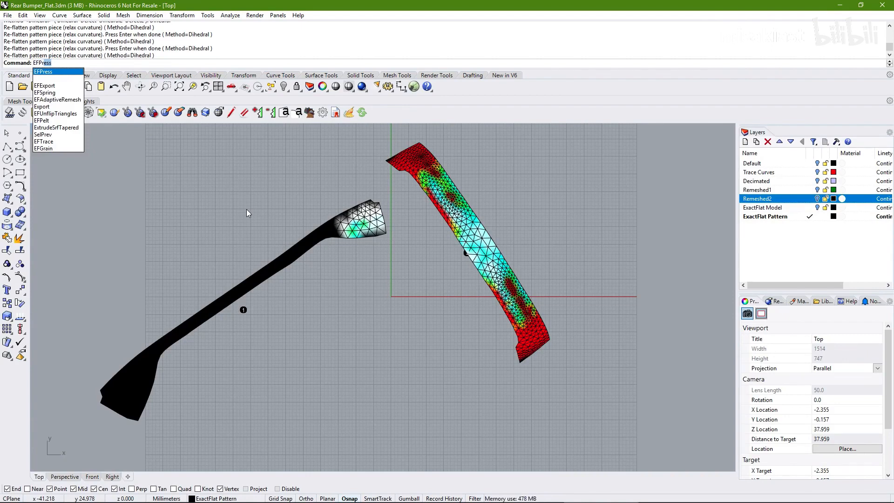
key("Return")
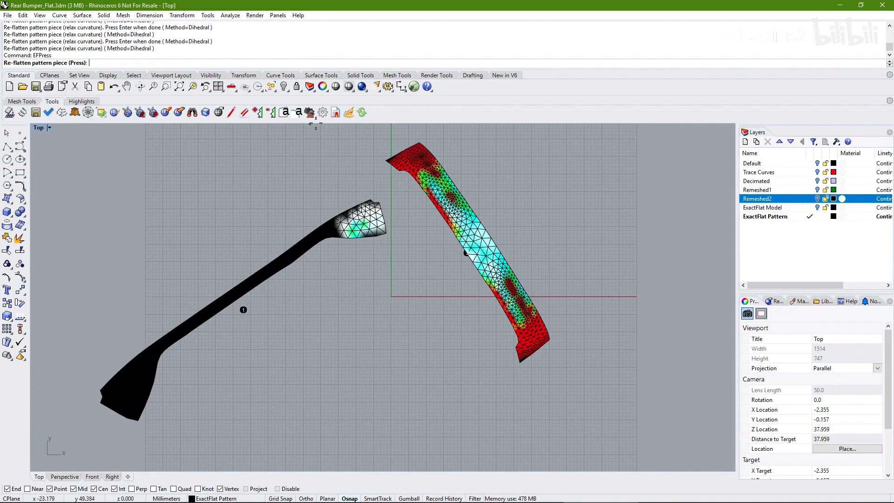
left_click(531, 353)
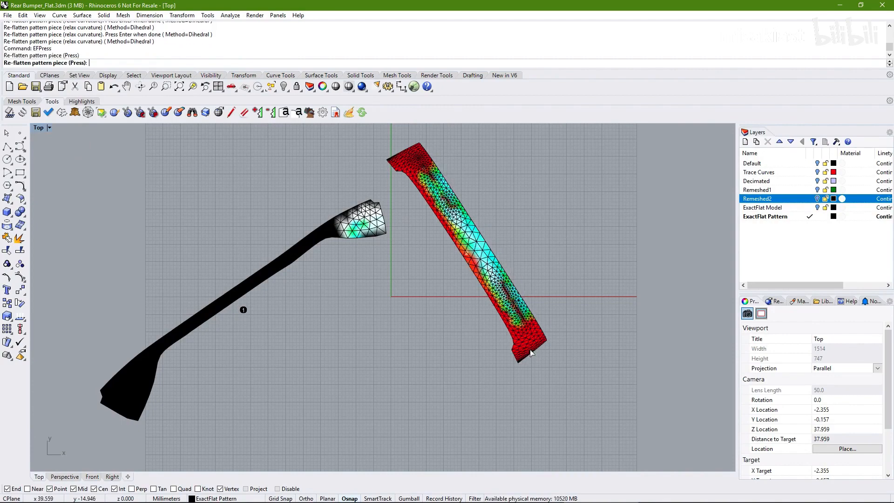
left_click(468, 243)
left_click(427, 181)
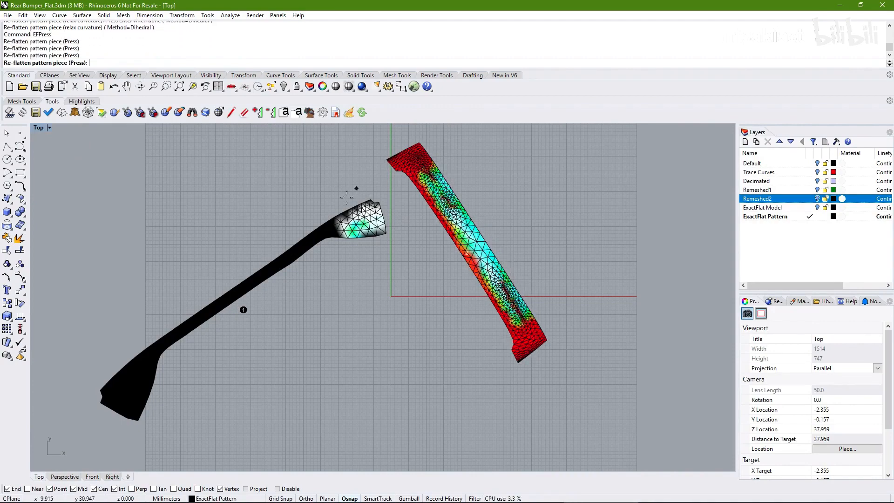
left_click(311, 237)
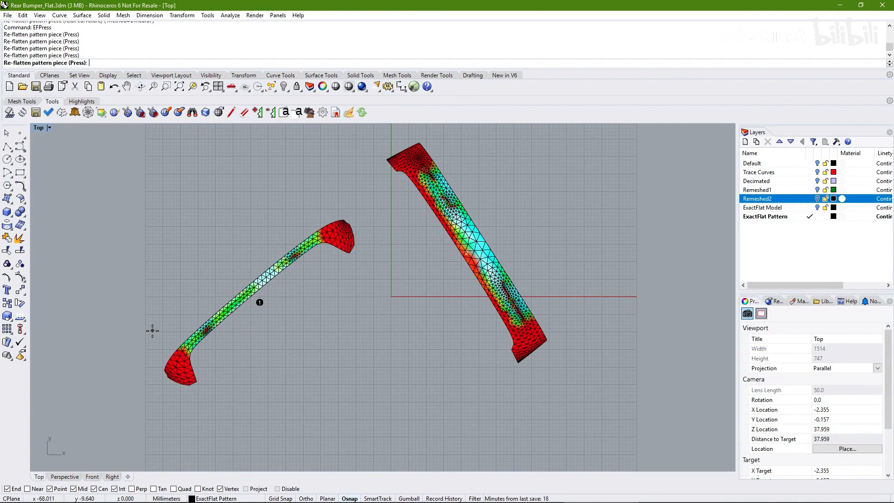
Re-flatten the narrow and wide pattern pieces with Pelt.
left_click(75, 113)
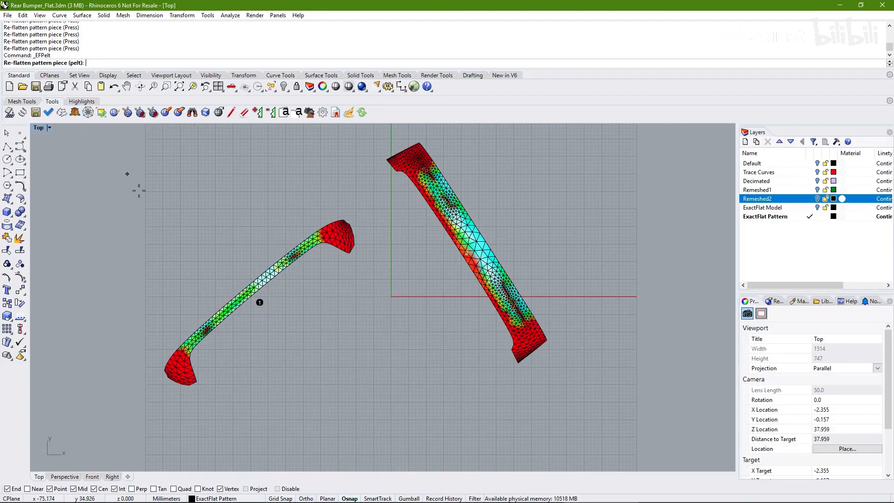
left_click(246, 290)
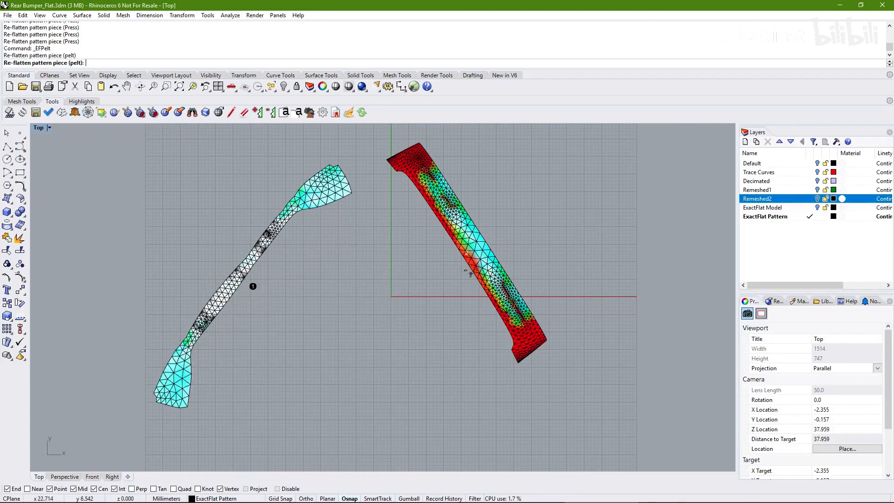
left_click(468, 246)
right_click_drag(371, 257, 394, 286)
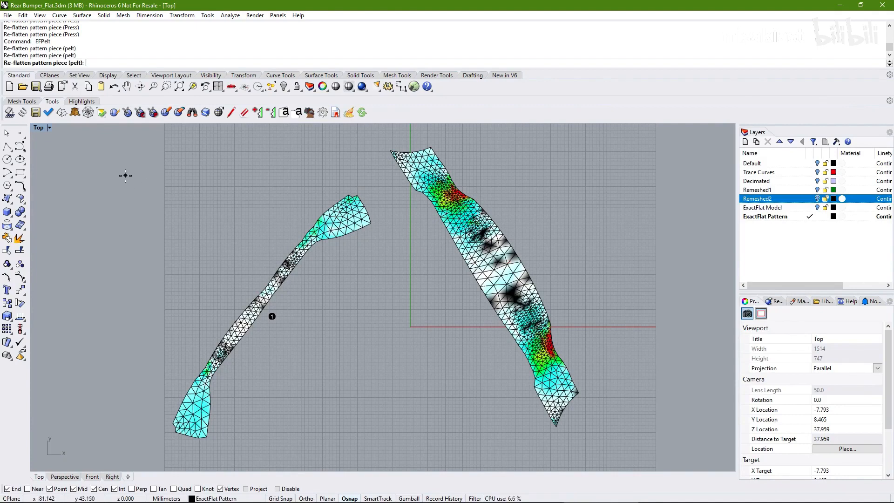
key("Return")
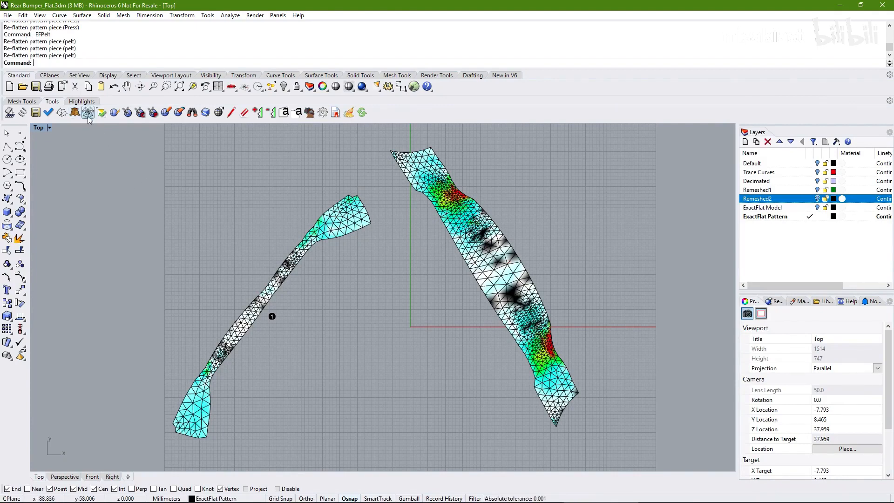